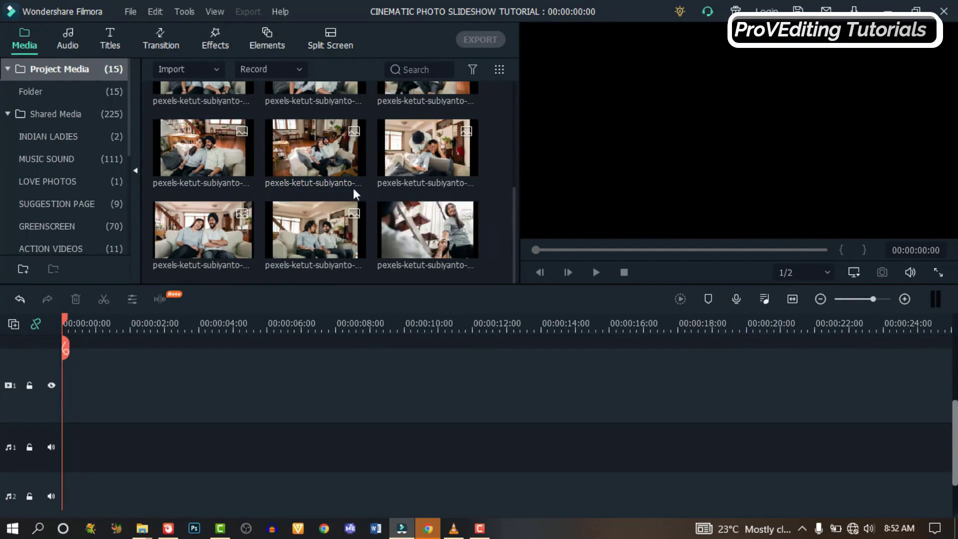
- Place five of the couple photos end to end on video track 2, starting at the beginning of the timeline
drag(135, 353, 58, 462)
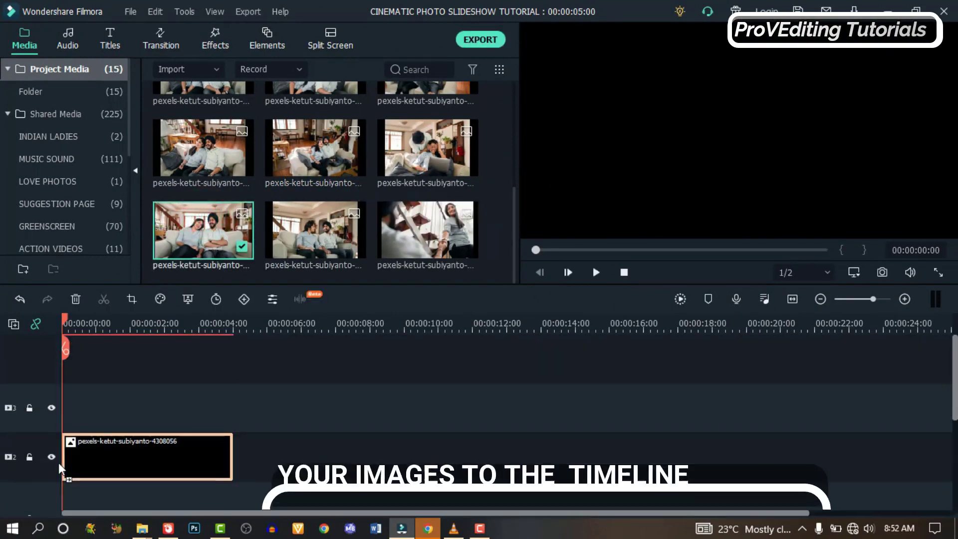
drag(314, 144, 241, 456)
drag(436, 148, 407, 456)
drag(324, 235, 580, 455)
drag(424, 227, 757, 467)
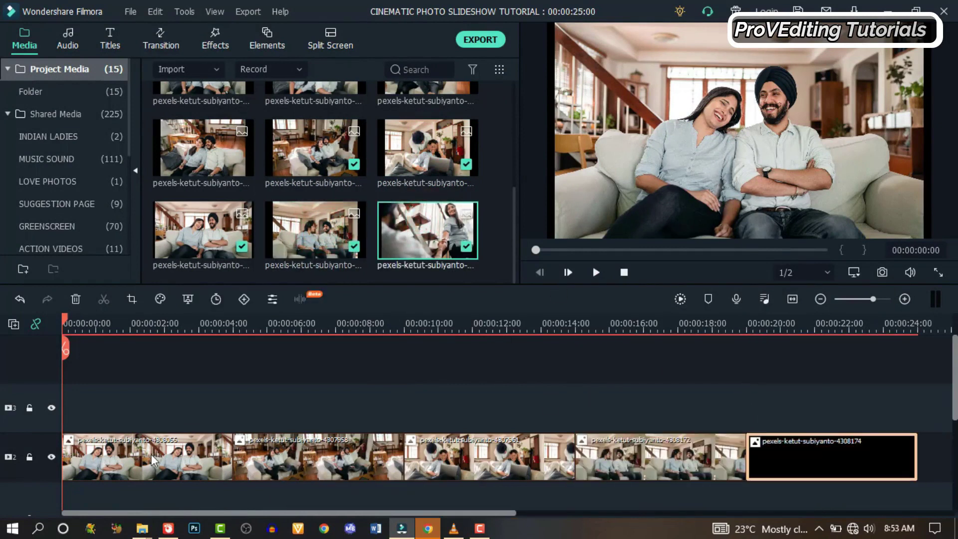
- Crop the first photo on the timeline to a 16:9 ratio, keeping the couple framed in the crop area
click(153, 454)
click(134, 299)
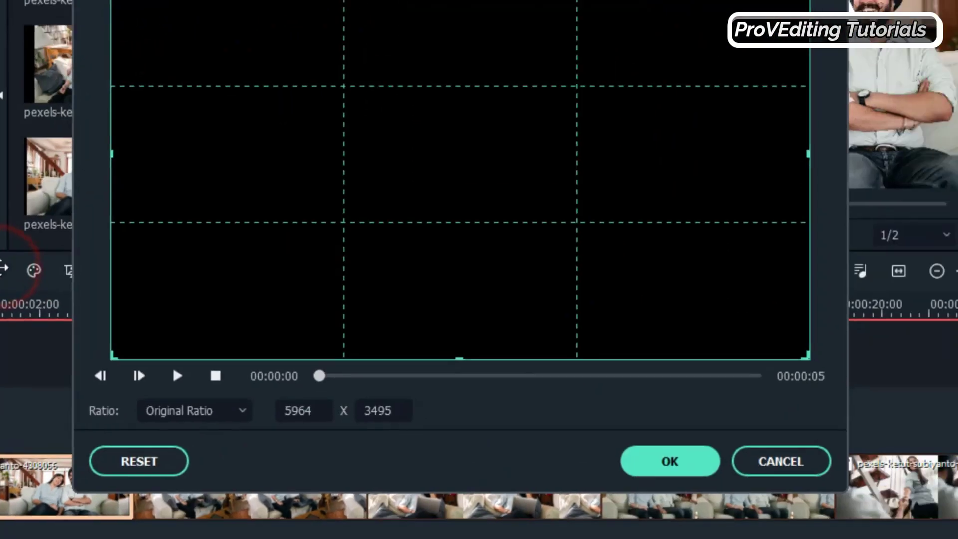
click(205, 433)
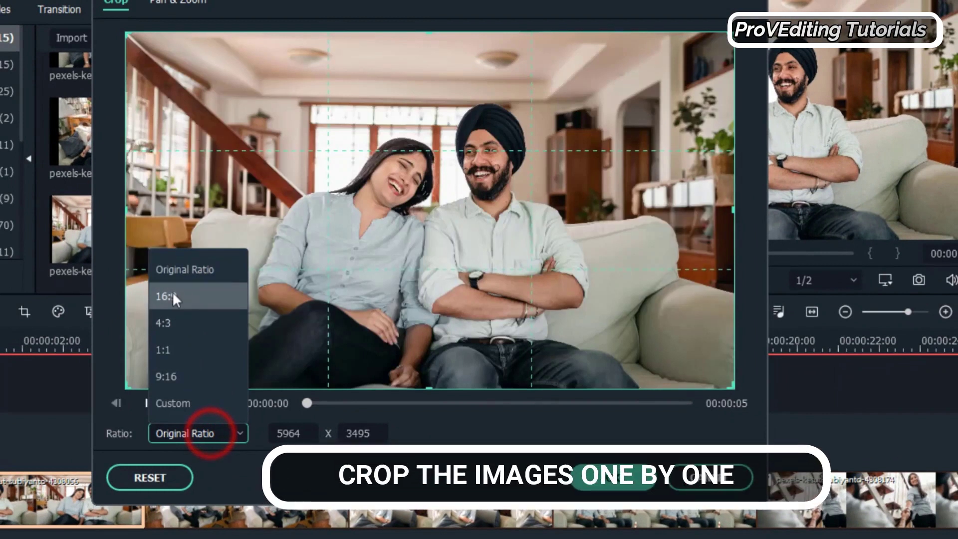
click(172, 296)
drag(396, 203, 394, 212)
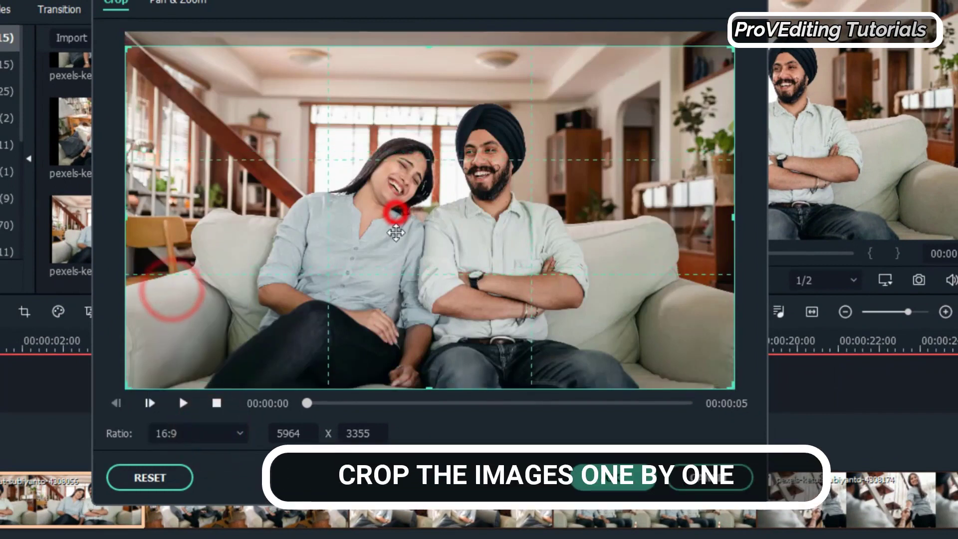
click(619, 480)
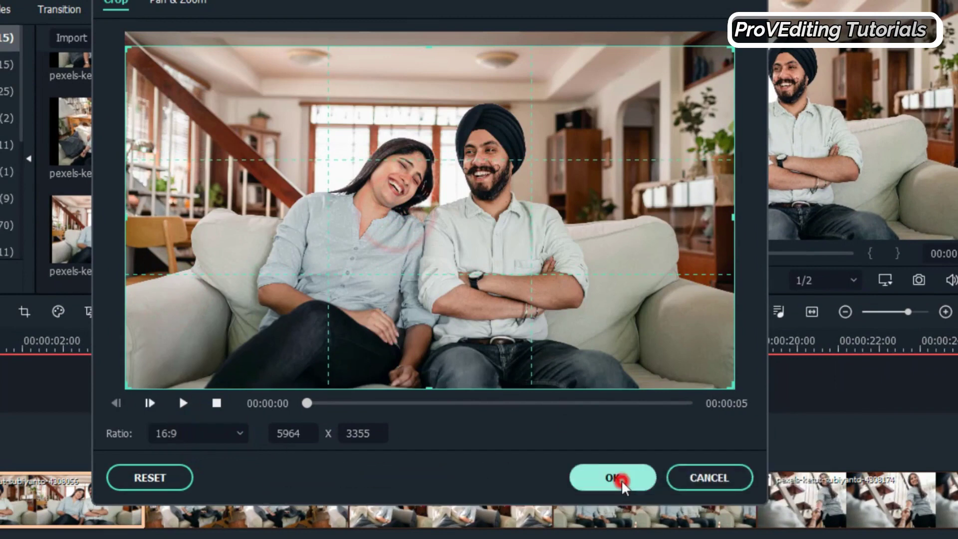
- Crop the remaining four photos on the timeline one by one to the 16:9 ratio
click(214, 349)
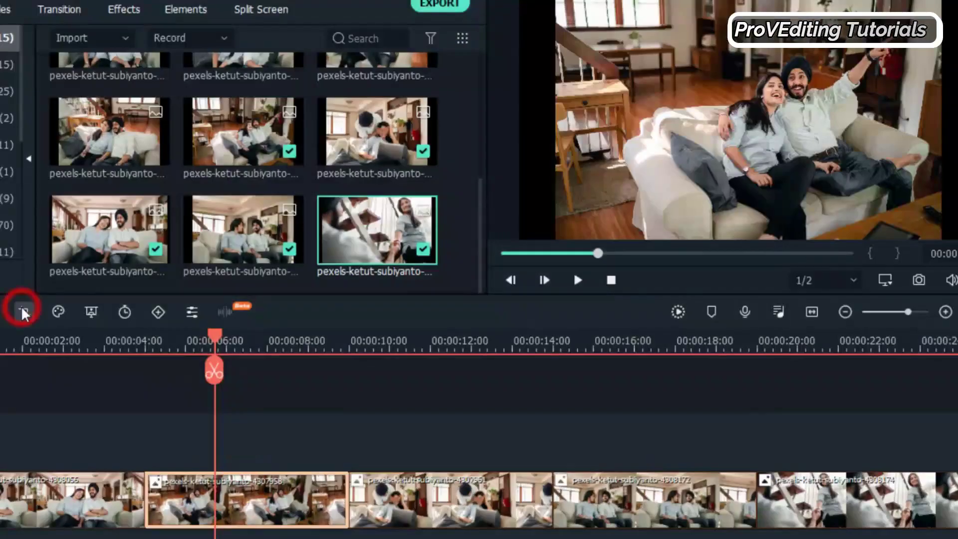
click(24, 312)
click(619, 480)
click(24, 312)
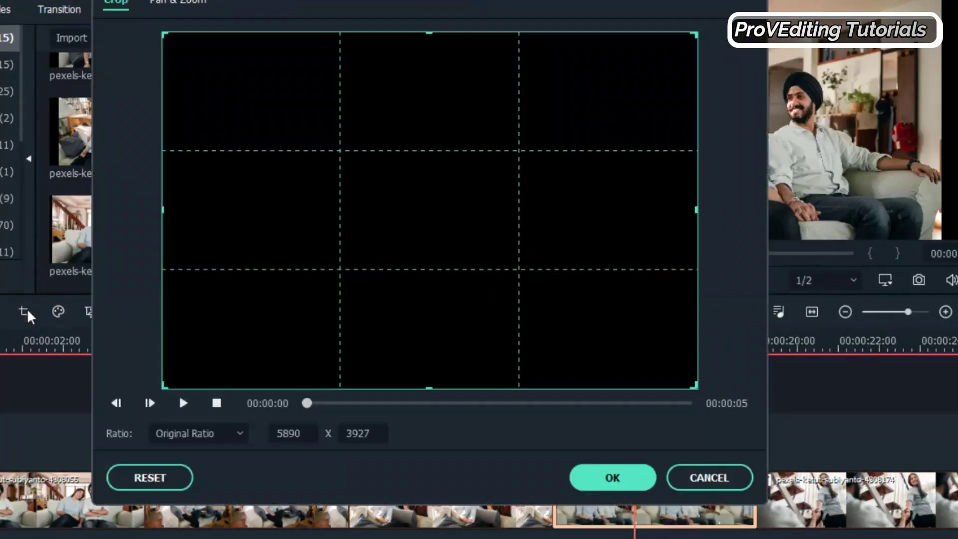
click(619, 481)
key(alt+c)
key(Return)
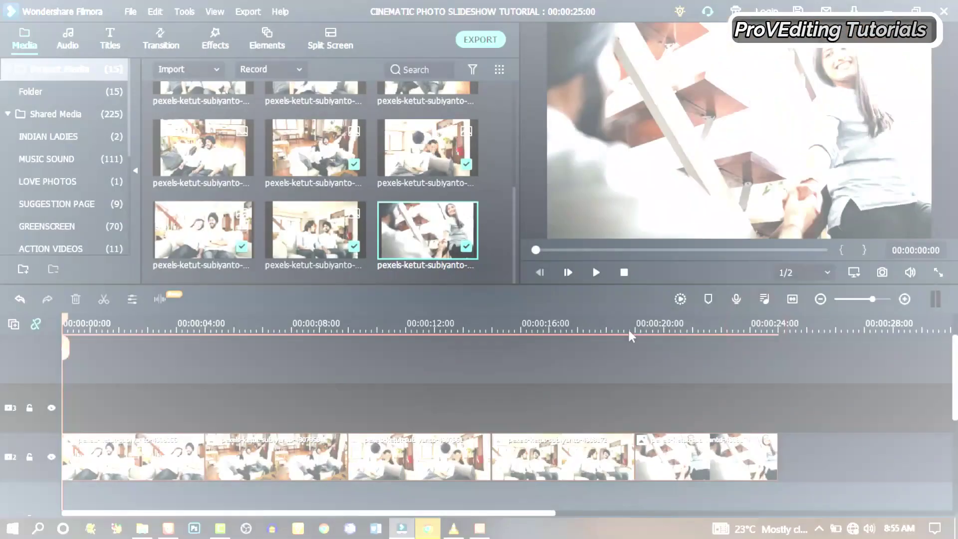
- Copy all five photo clips on track 2 and paste them onto track 3, aligned with the originals
drag(794, 456, 134, 458)
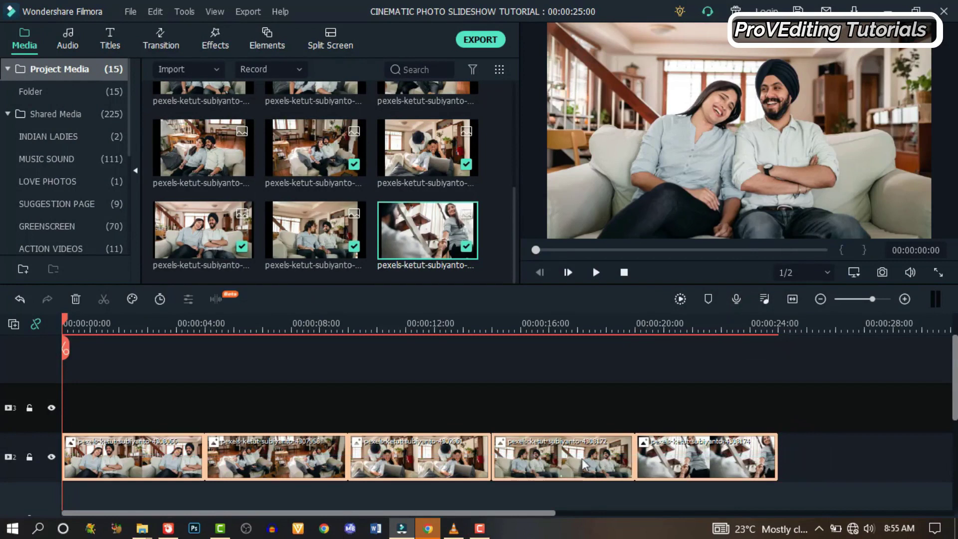
right_click(134, 459)
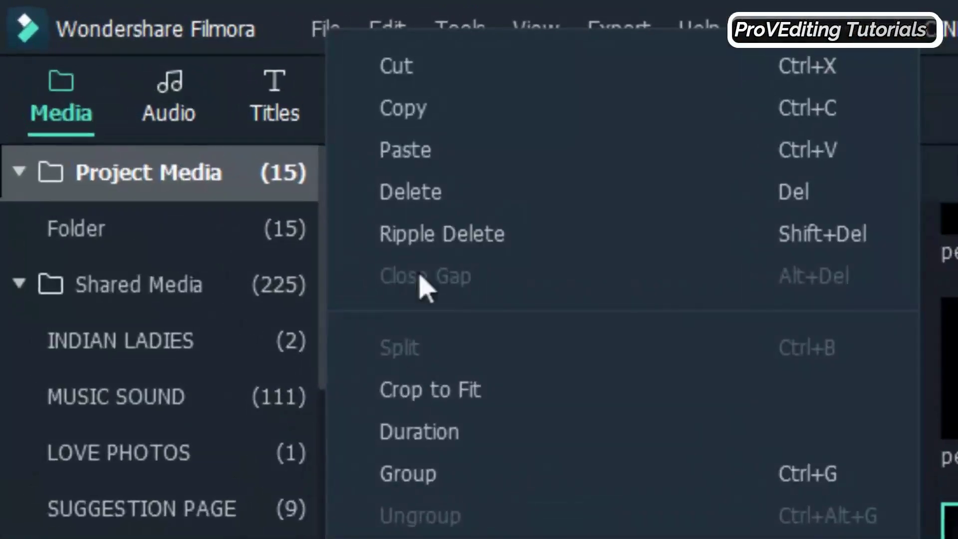
click(444, 113)
click(38, 417)
right_click(85, 417)
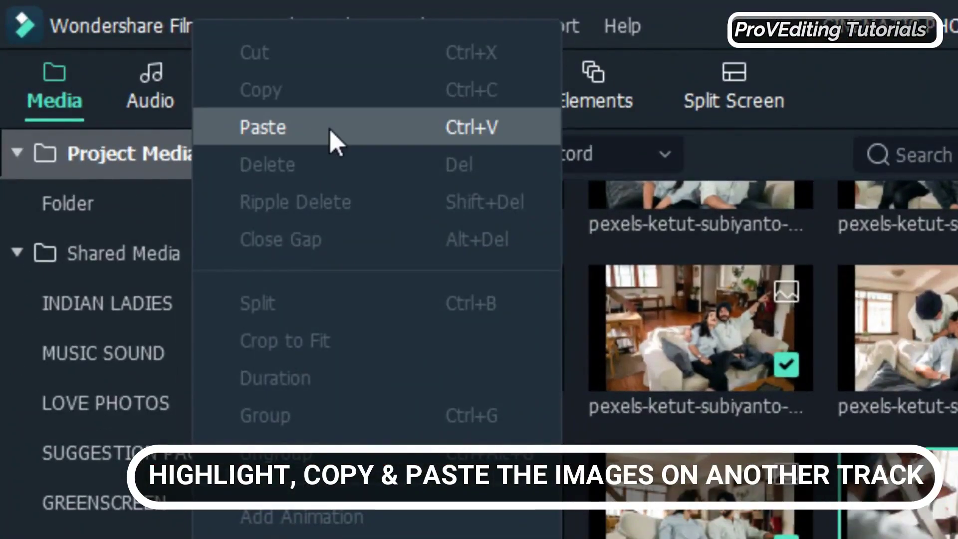
click(330, 129)
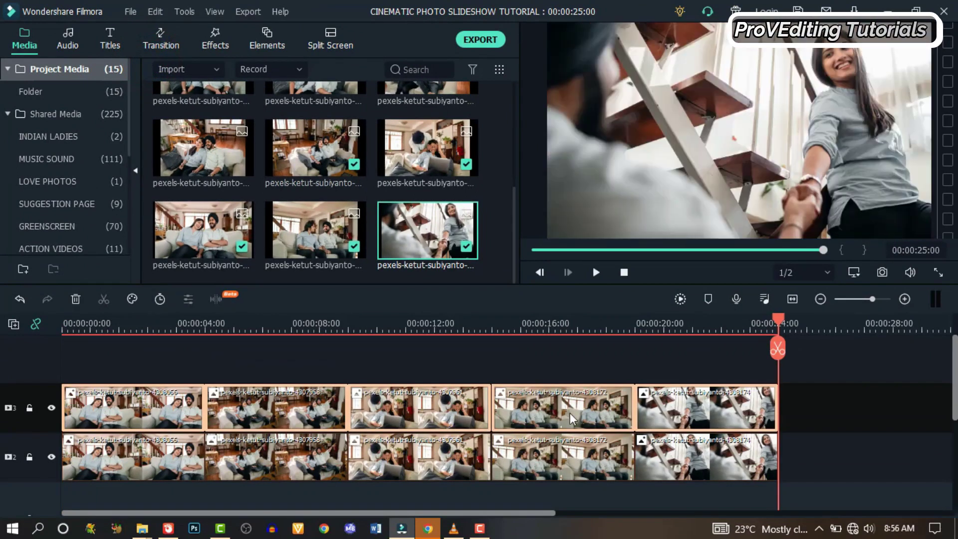
- Scale the first photo on track 3 down to 70%
click(153, 324)
click(169, 413)
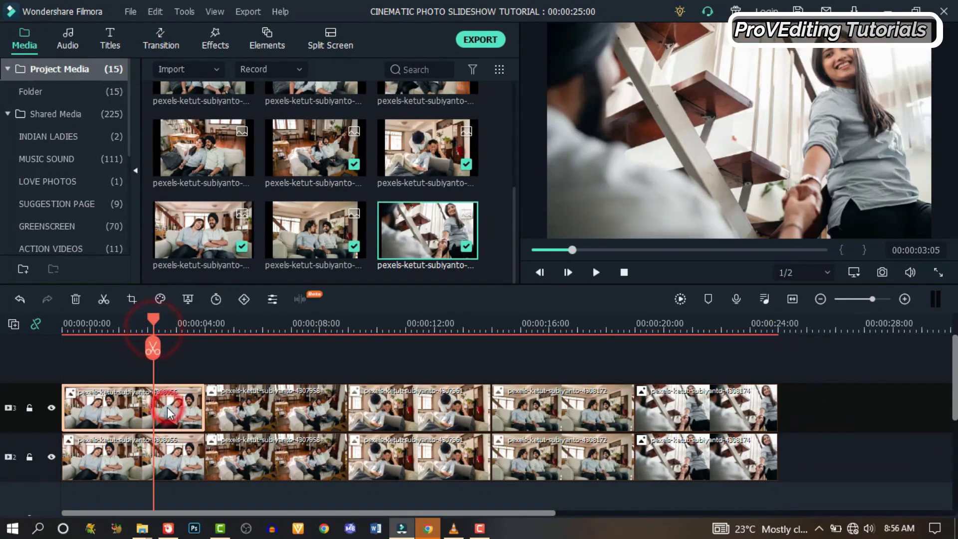
double_click(170, 413)
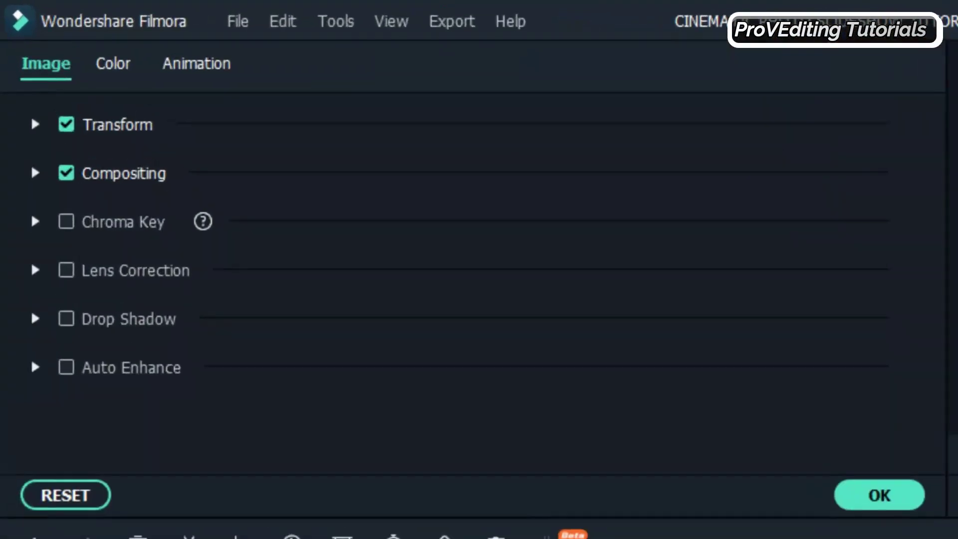
click(19, 68)
click(734, 298)
text(70)
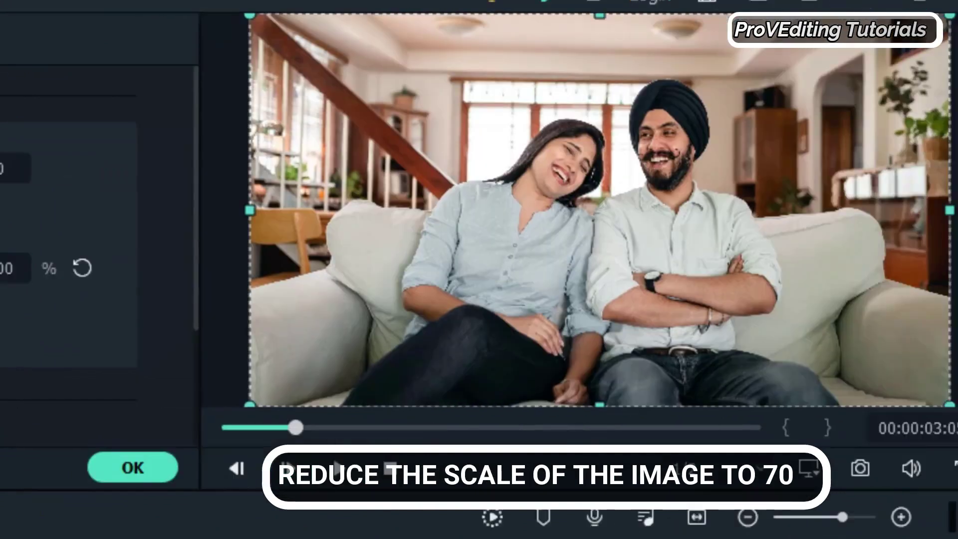
key(Return)
click(482, 272)
- Apply the Border effect from the Utility category to the first photo on track 3
click(215, 40)
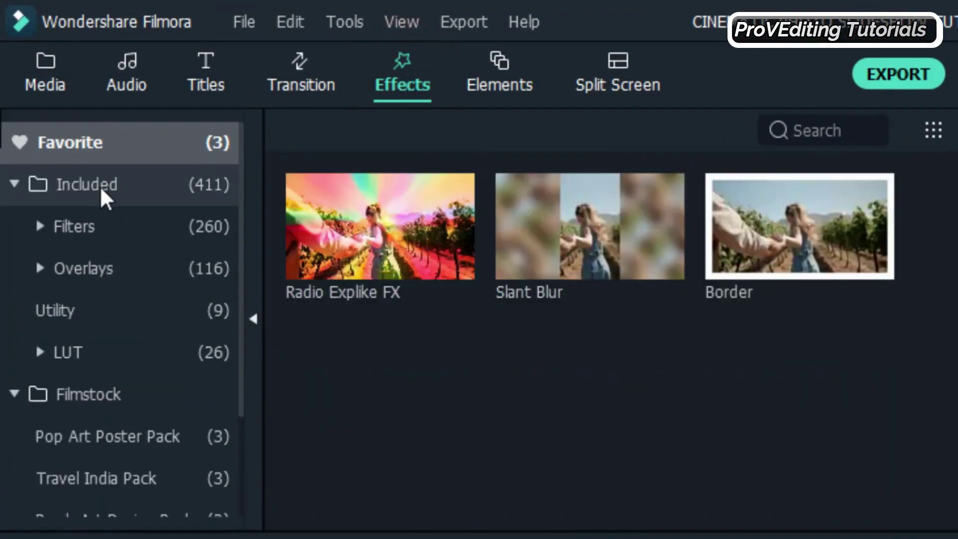
click(54, 184)
click(55, 309)
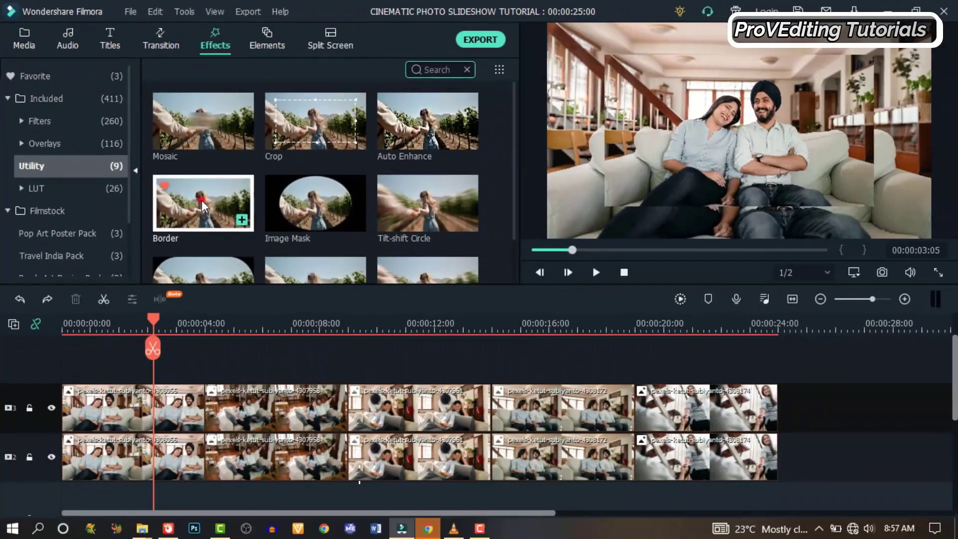
drag(203, 207, 137, 403)
- Enable Drop Shadow on the first track 3 photo with a distance of 4 and a blur of 5
double_click(137, 403)
click(36, 174)
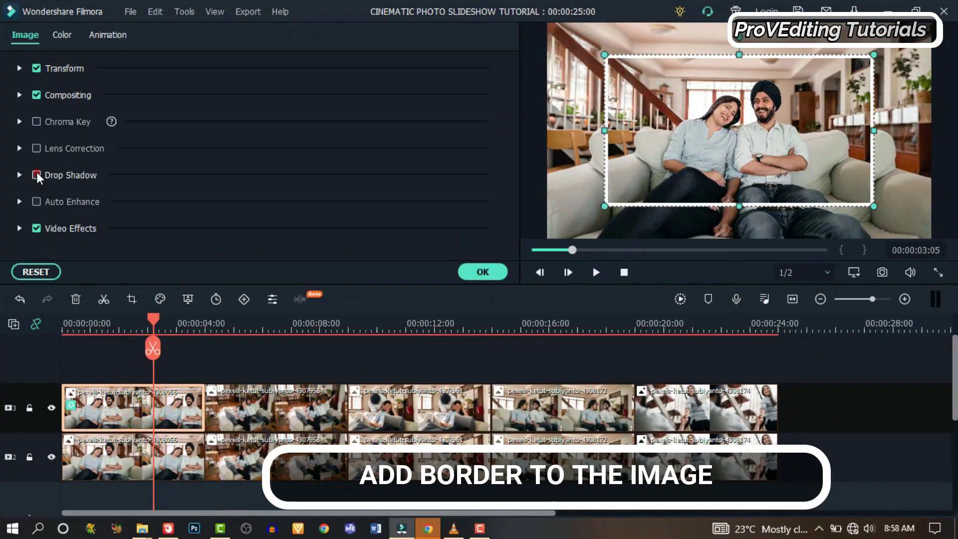
scroll(220, 220, down, 3)
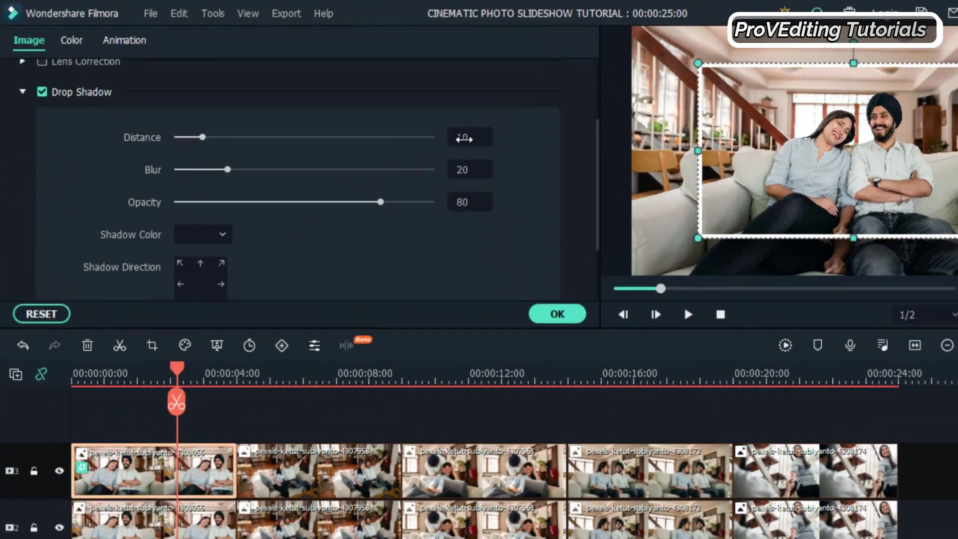
click(464, 138)
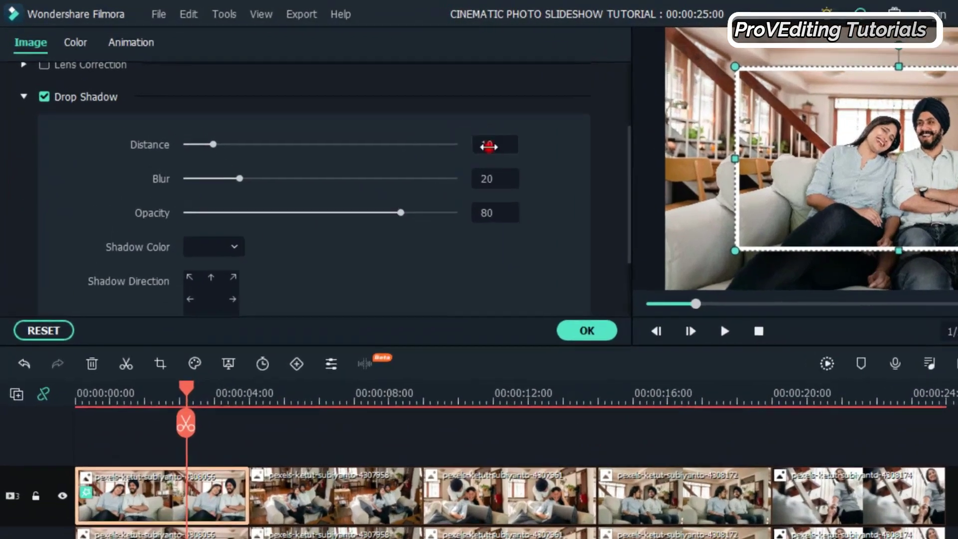
text(4)
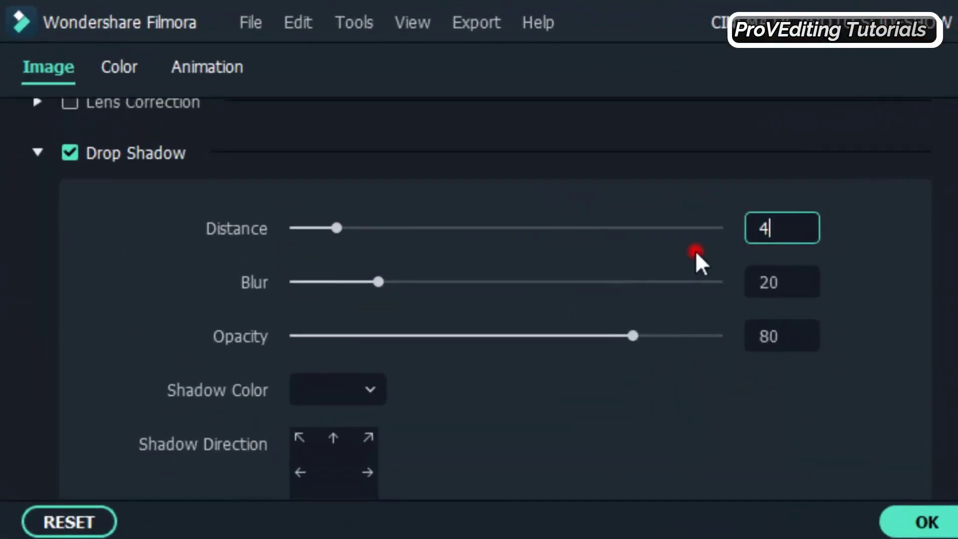
key(Tab)
text(5)
scroll(661, 415, down, 1)
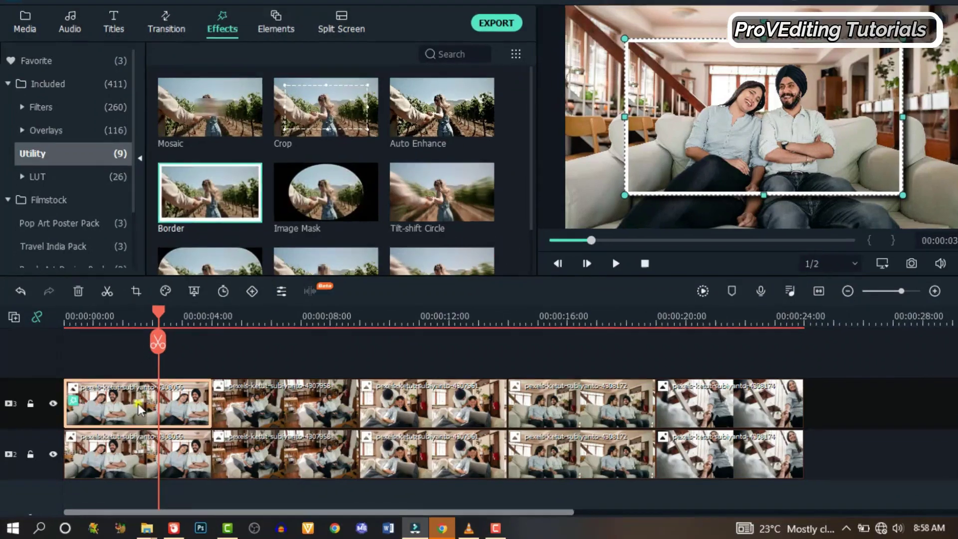
- Copy the effects of the first track 3 photo and paste them onto the other four photos on that track
right_click(138, 416)
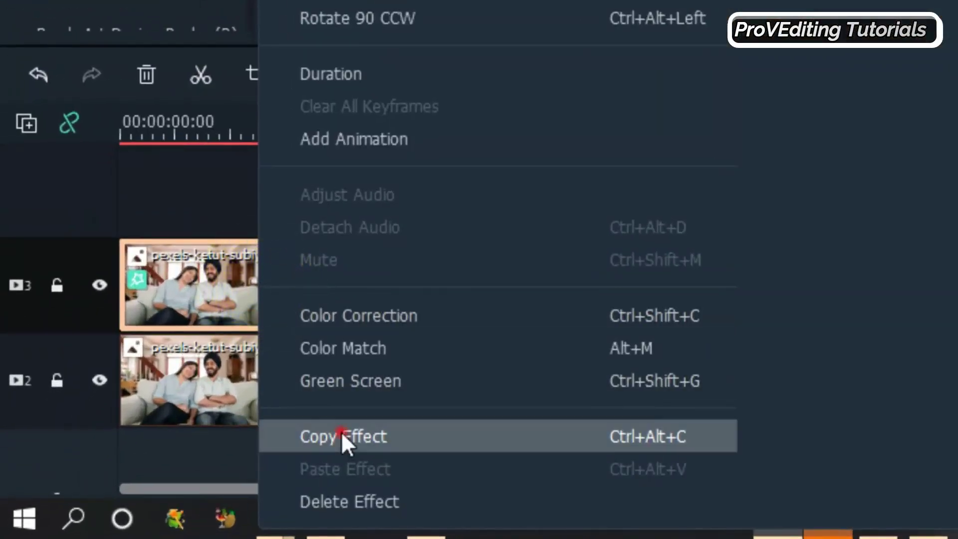
click(341, 431)
drag(803, 394, 273, 403)
right_click(273, 403)
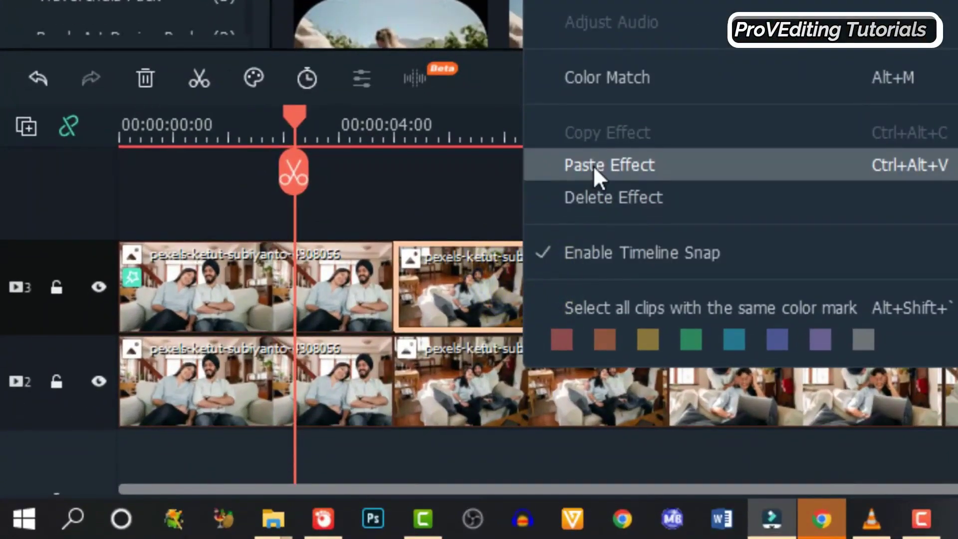
click(593, 166)
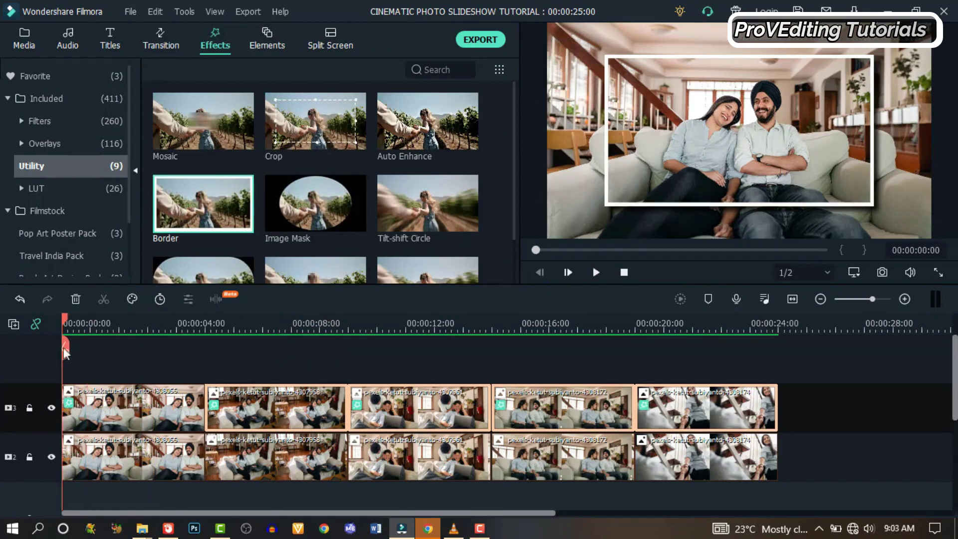
- Apply the Pause preset animation to the first photo on track 3
double_click(106, 396)
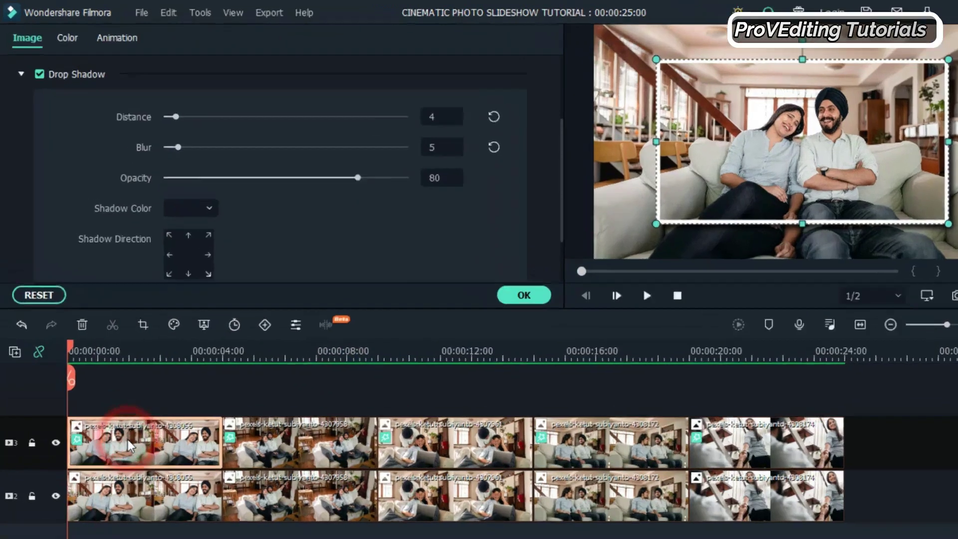
click(196, 65)
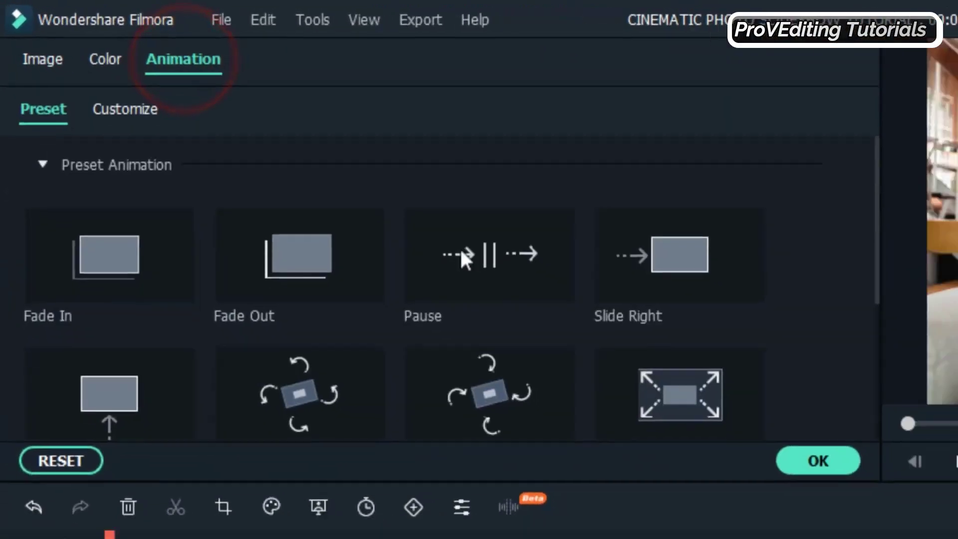
double_click(316, 171)
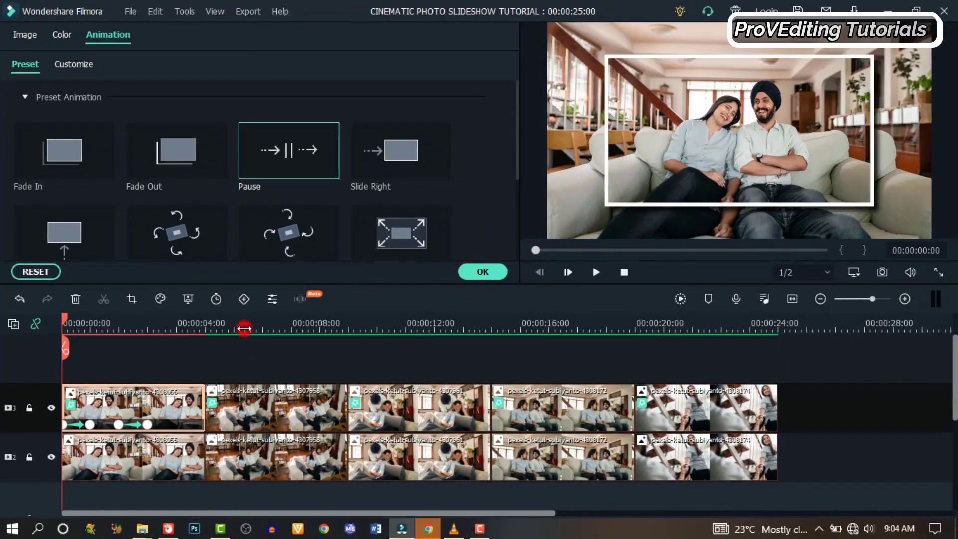
- Add the Pause preset animation to the second photo on track 3
click(244, 328)
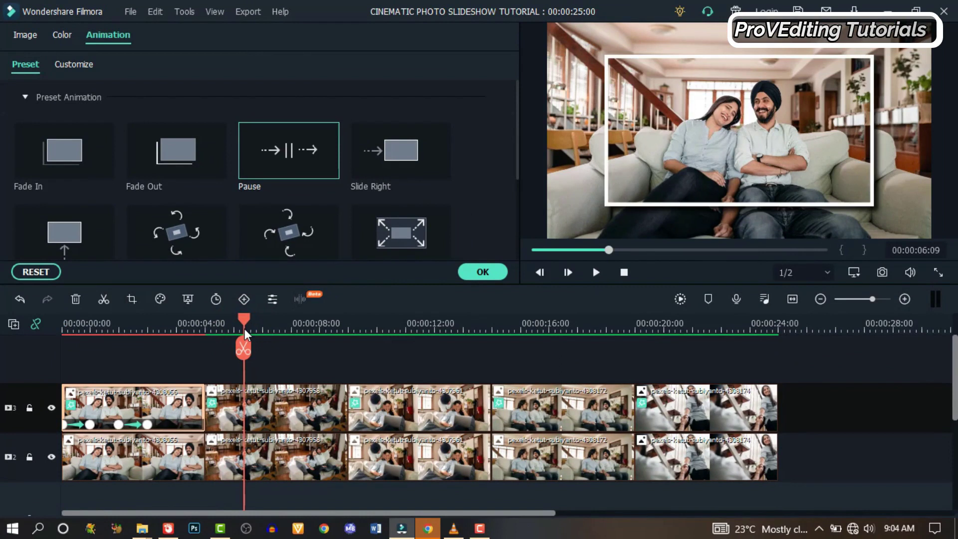
click(263, 415)
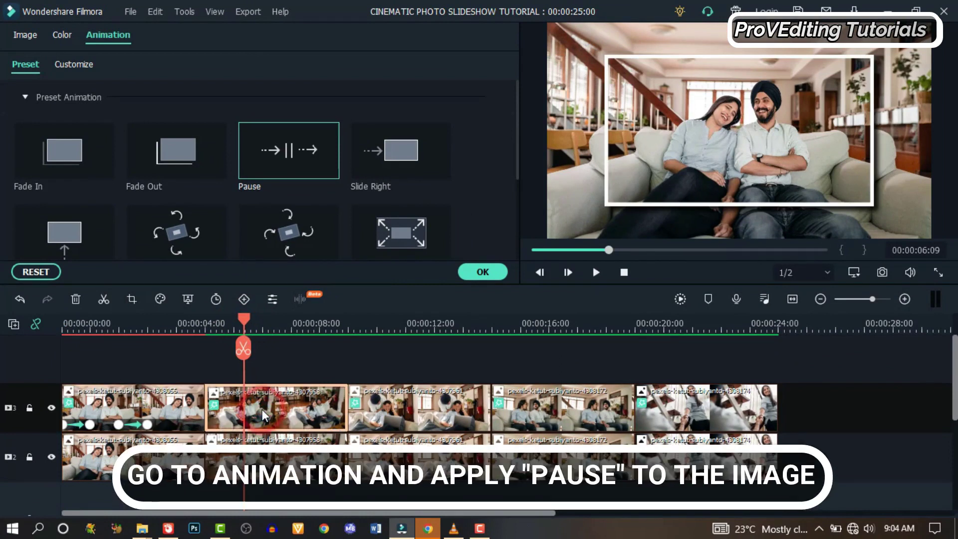
click(296, 152)
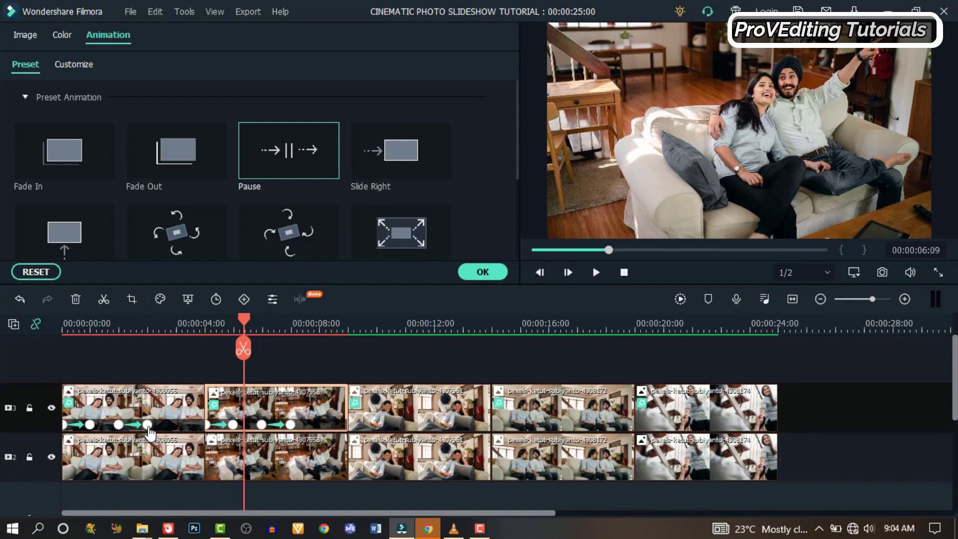
- Shift the last two Pause keyframes of the first track 3 photo toward the clip's end and play the slideshow
drag(156, 434, 172, 432)
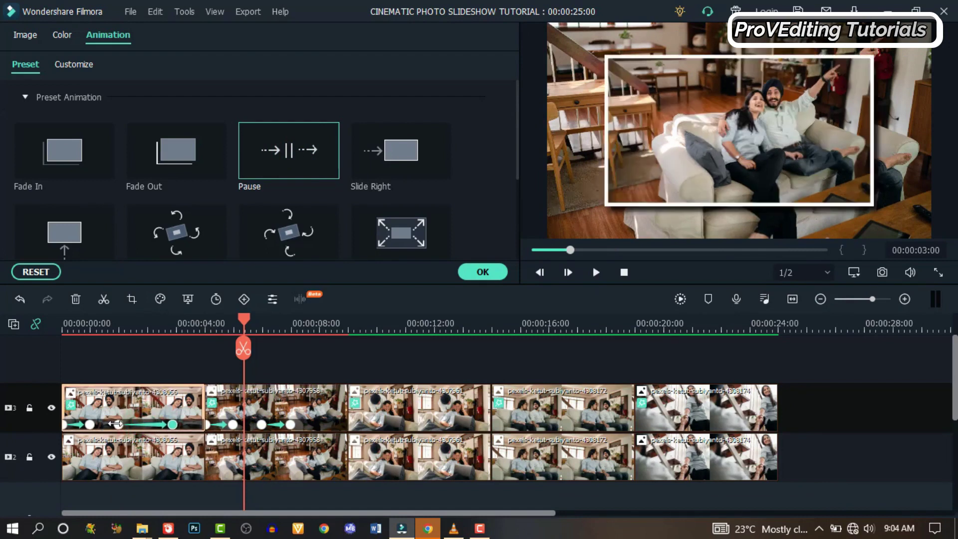
drag(117, 428, 153, 436)
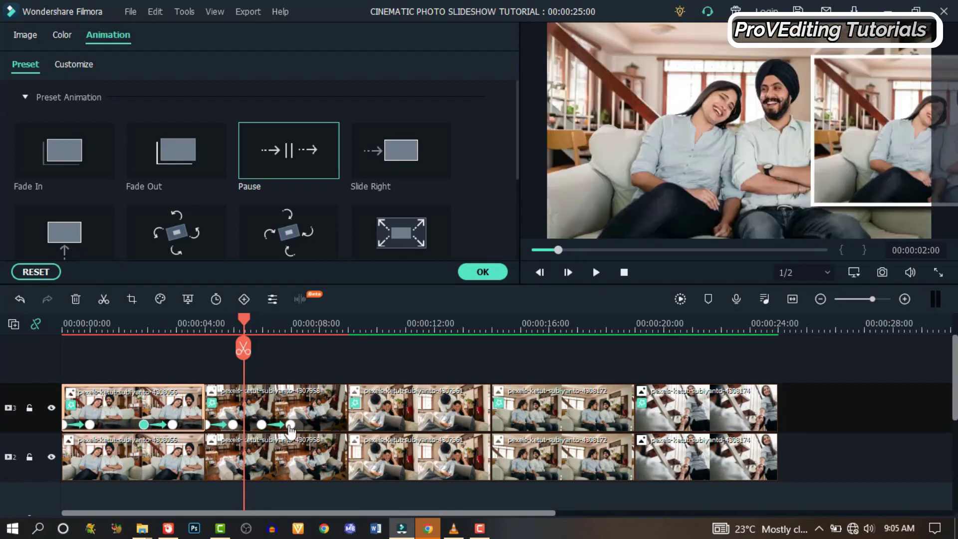
click(596, 272)
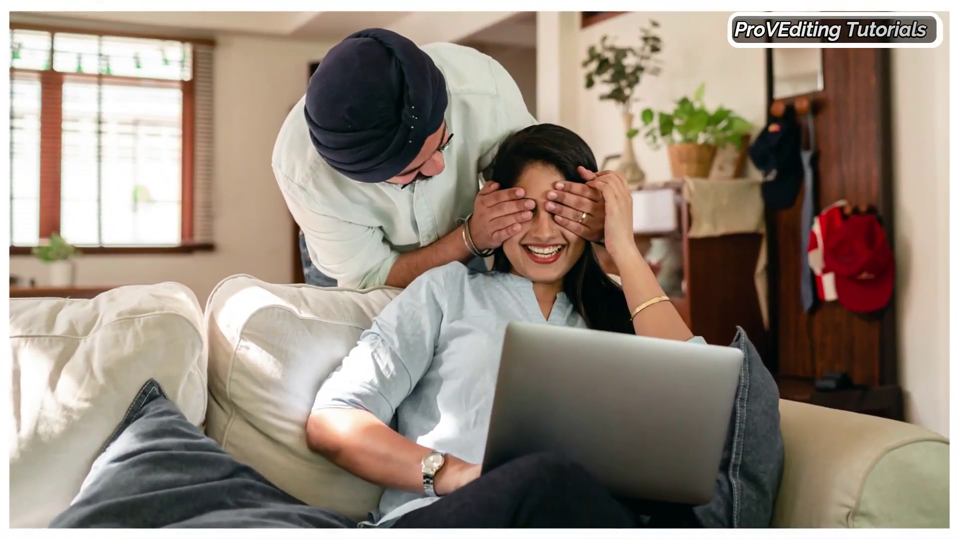
- Open the custom animation settings of the third photo on track 3 and set its rotation to -10°
click(408, 405)
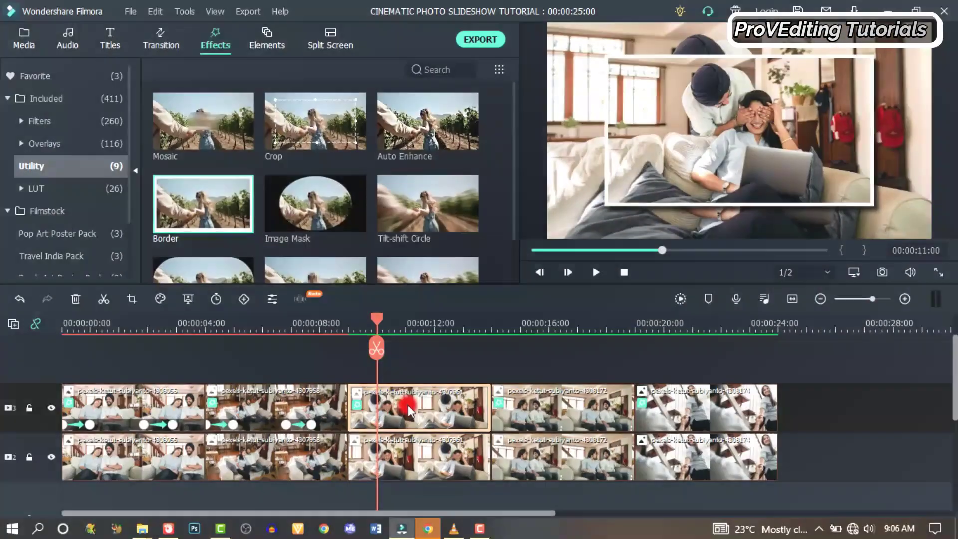
double_click(408, 405)
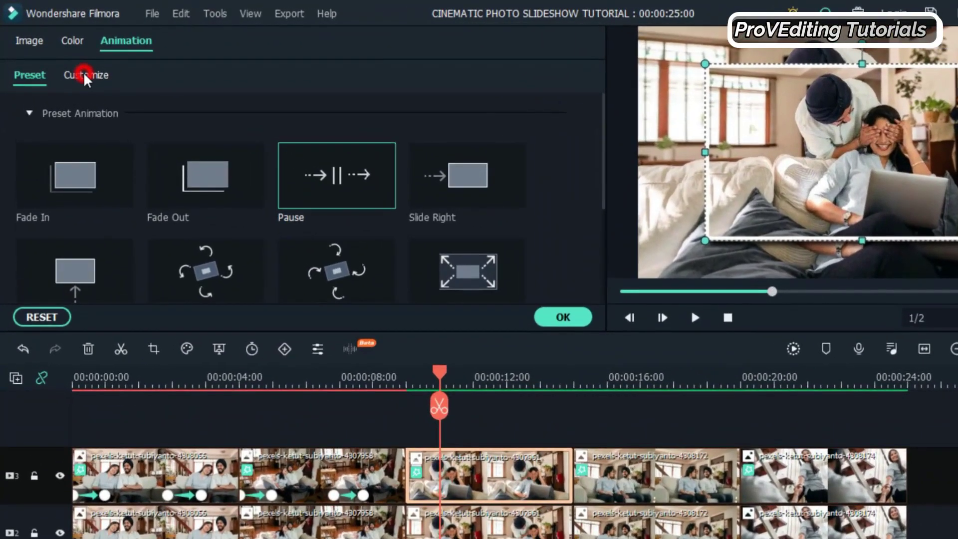
click(85, 77)
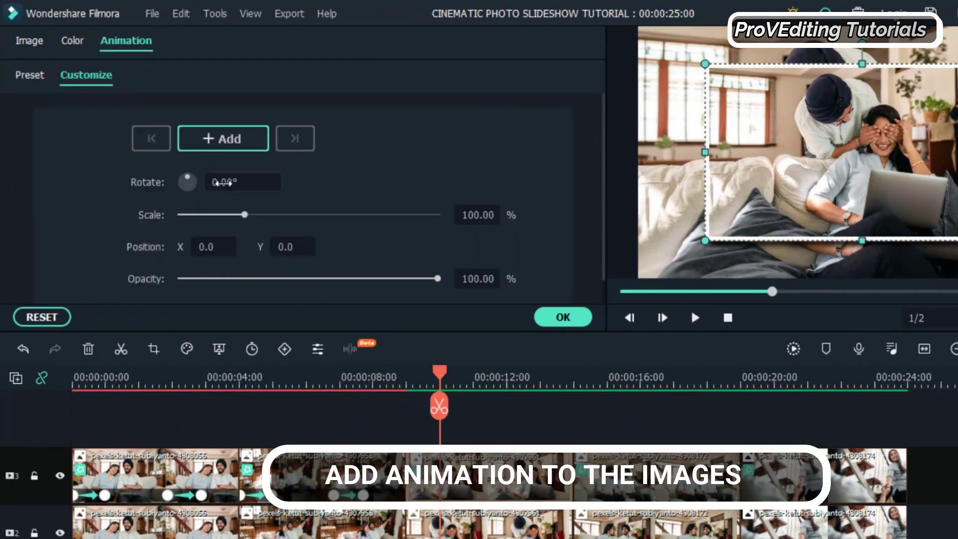
double_click(223, 184)
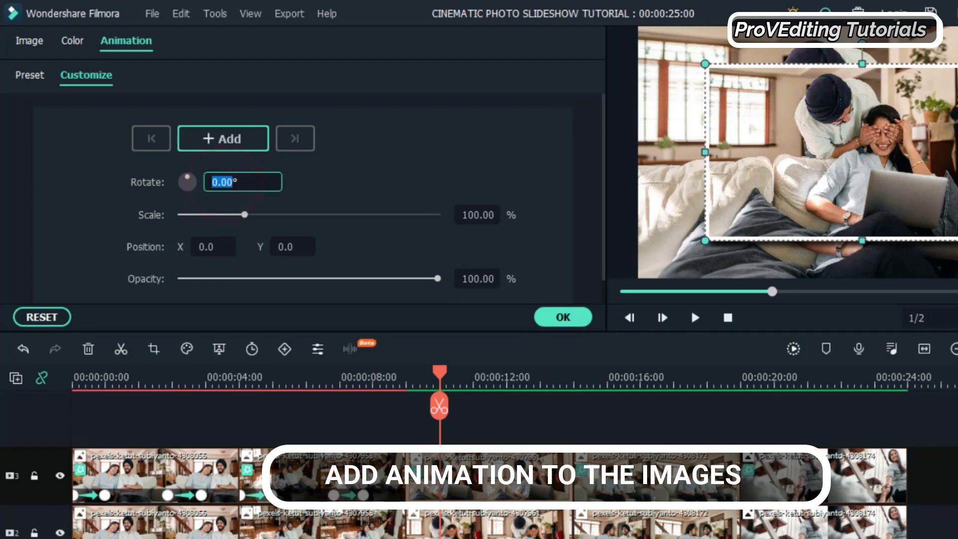
text(-10)
key(Return)
- Add a keyframe at the start of the third track 3 photo and set its scale to 200%
drag(439, 371, 414, 388)
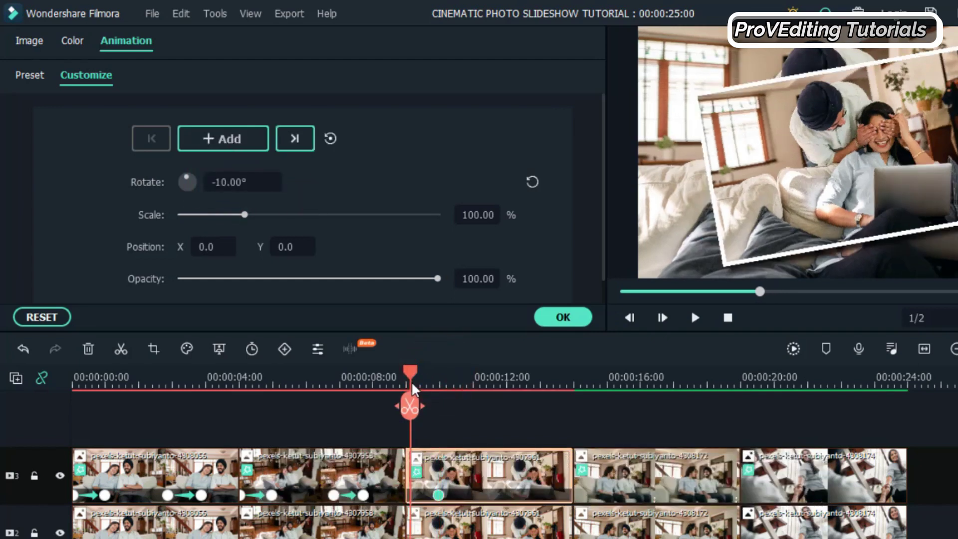
click(235, 140)
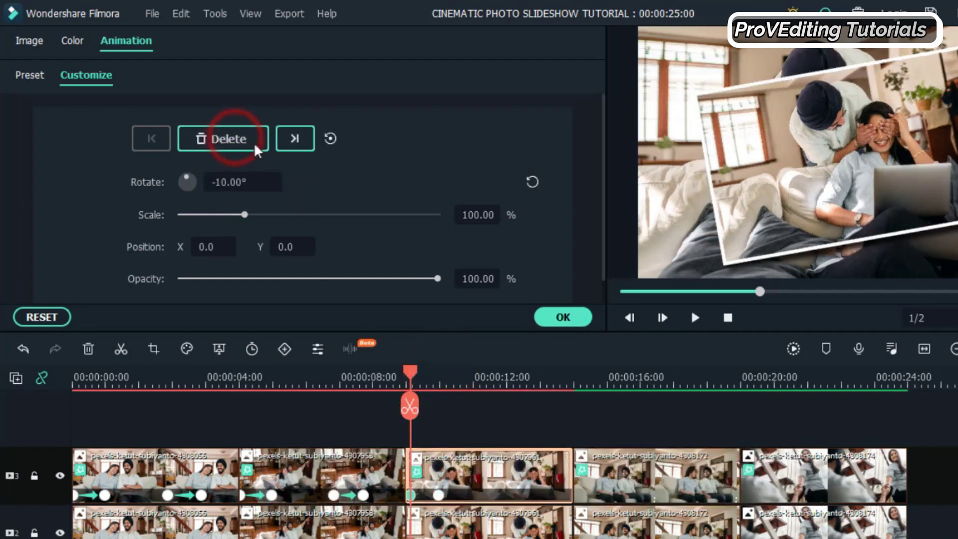
double_click(477, 215)
text(2)
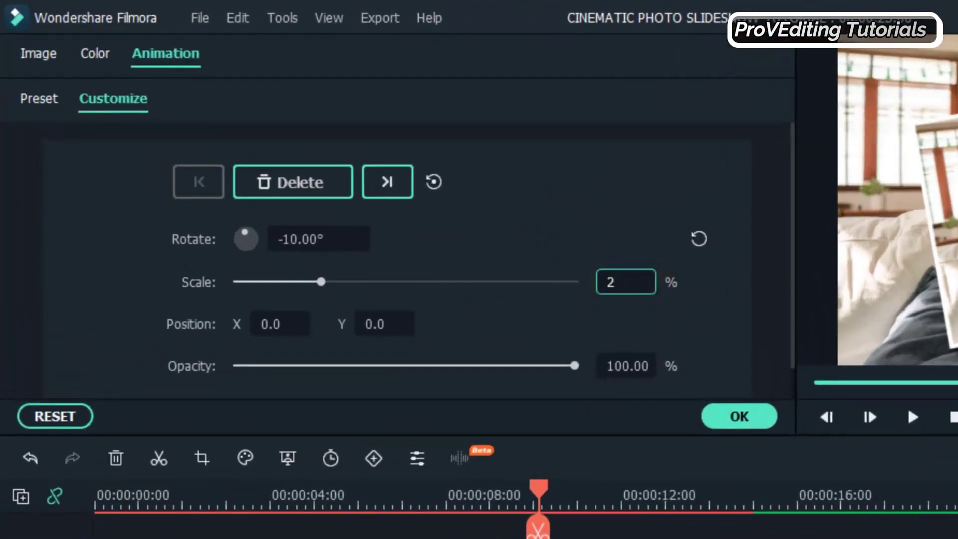
text(00)
key(Return)
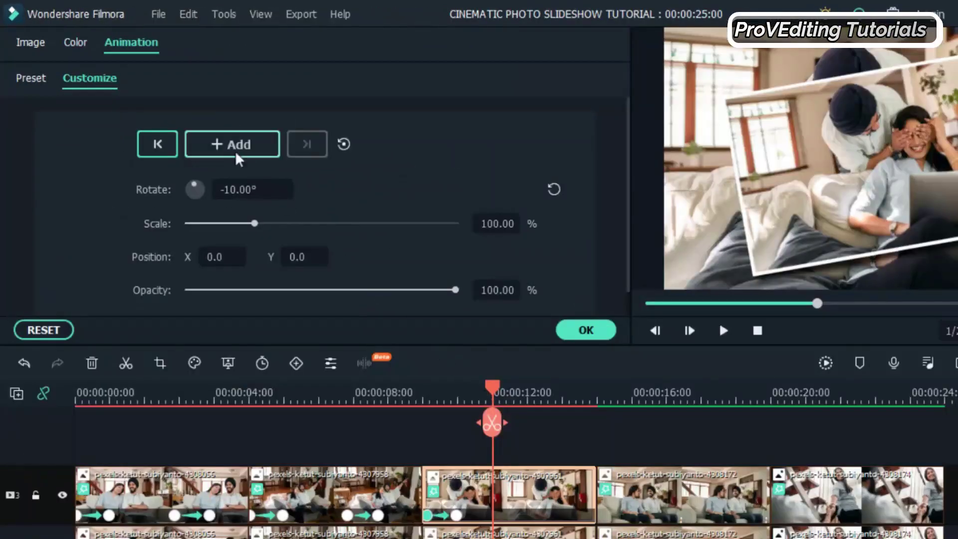
- Add a hold keyframe to the third track 3 photo, and at 00:00:13:00 reset the rotation and set the scale to 132%
click(286, 179)
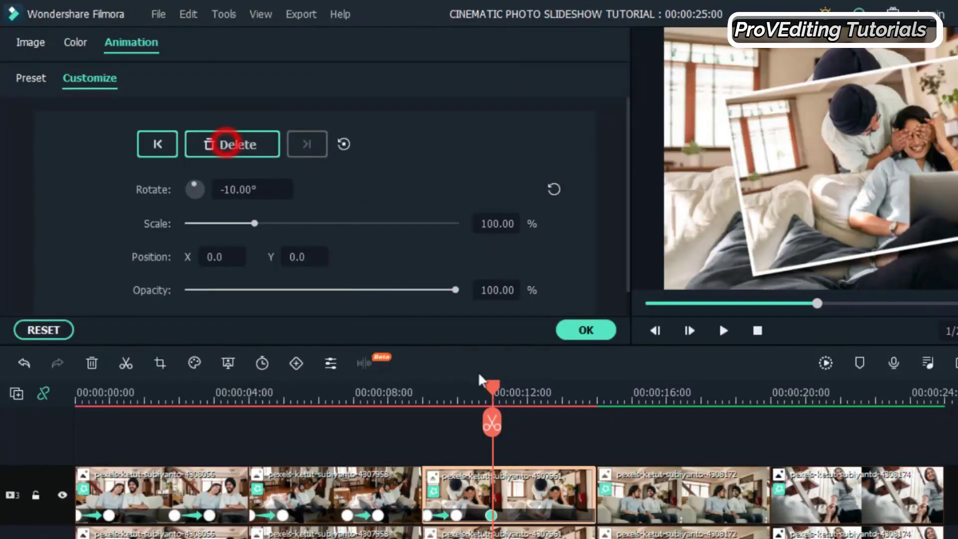
drag(493, 392, 528, 397)
click(555, 190)
click(497, 223)
text(132)
key(Return)
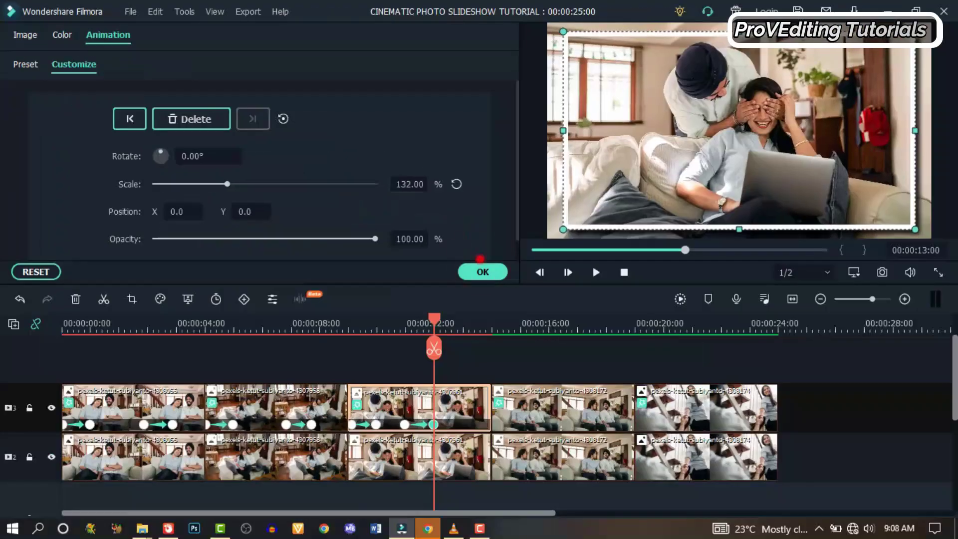
- Set the scale of the third photo's last keyframe to 144% and review the animation
click(397, 189)
text(144)
key(Return)
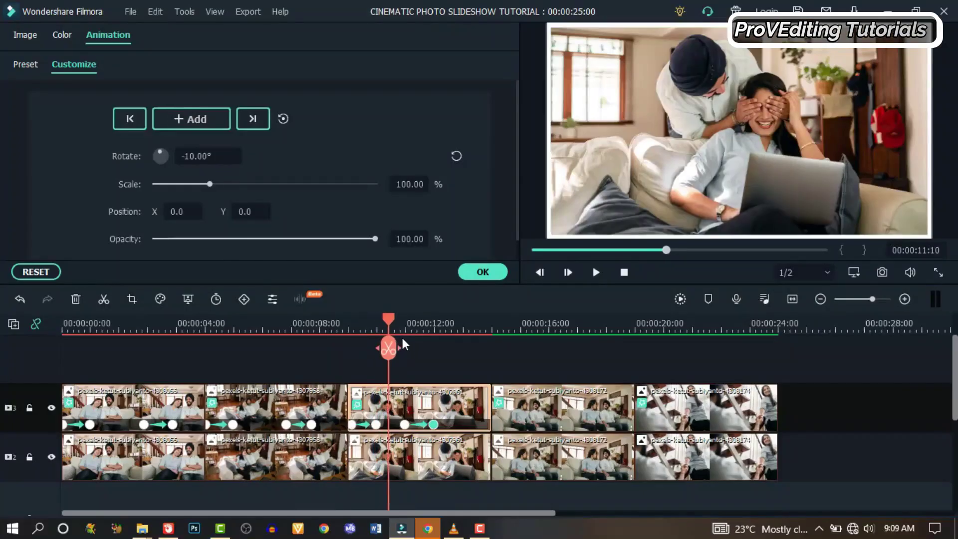
drag(402, 341, 424, 333)
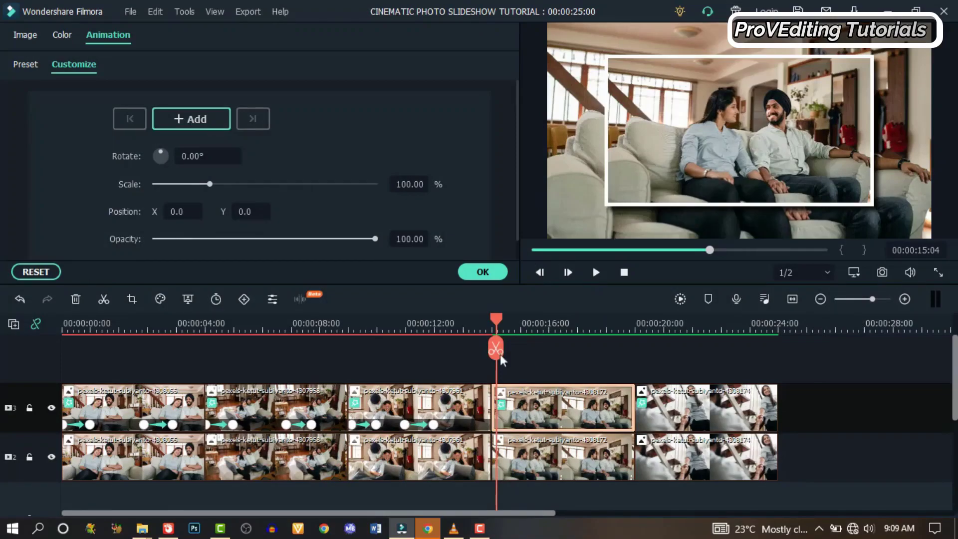
- Move the last photo on track 3 to a new track 4, aligned directly above the fourth photo
click(549, 457)
drag(716, 409, 564, 372)
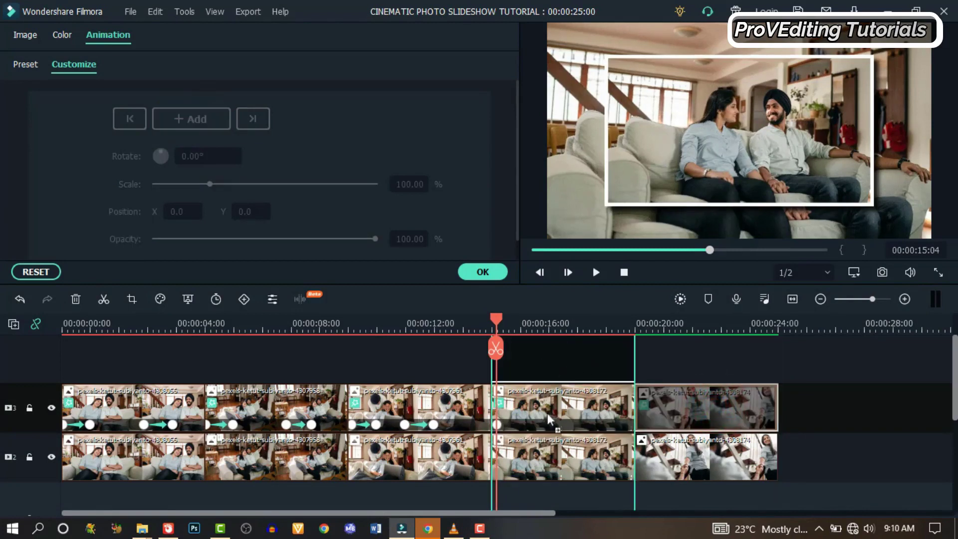
drag(526, 475, 527, 475)
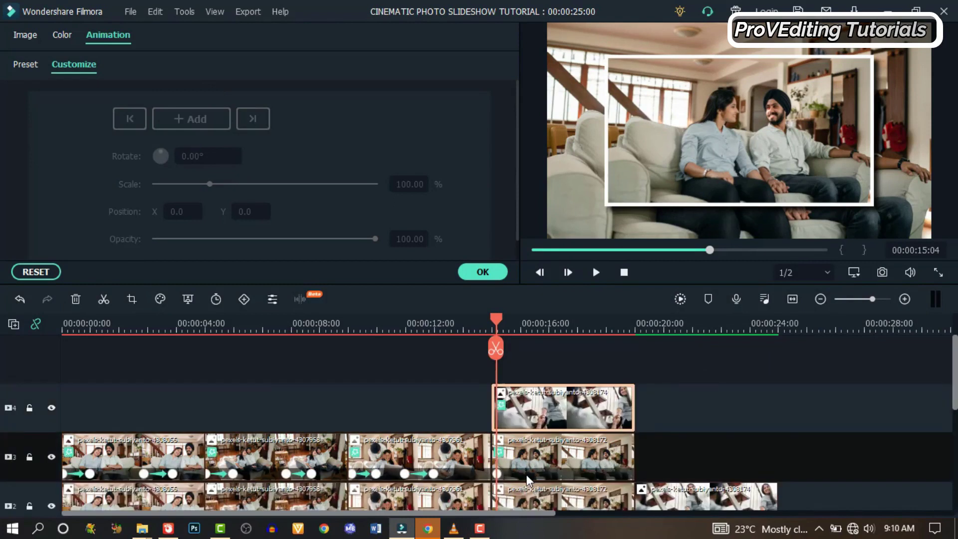
- Add keyframes at 00:00:15:04 to the fourth photo on track 2 and the photo on track 4
click(524, 413)
scroll(519, 439, down, 1)
click(517, 455)
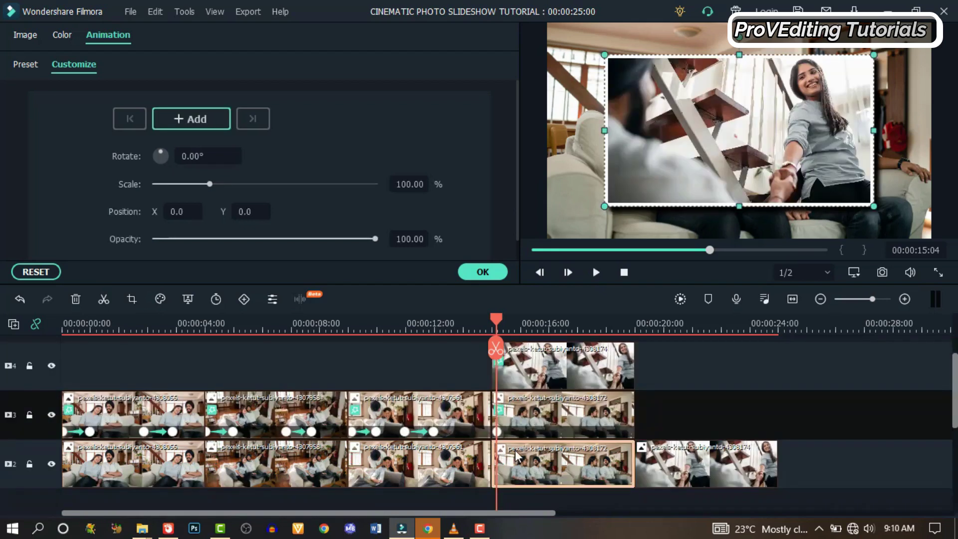
click(191, 119)
click(537, 374)
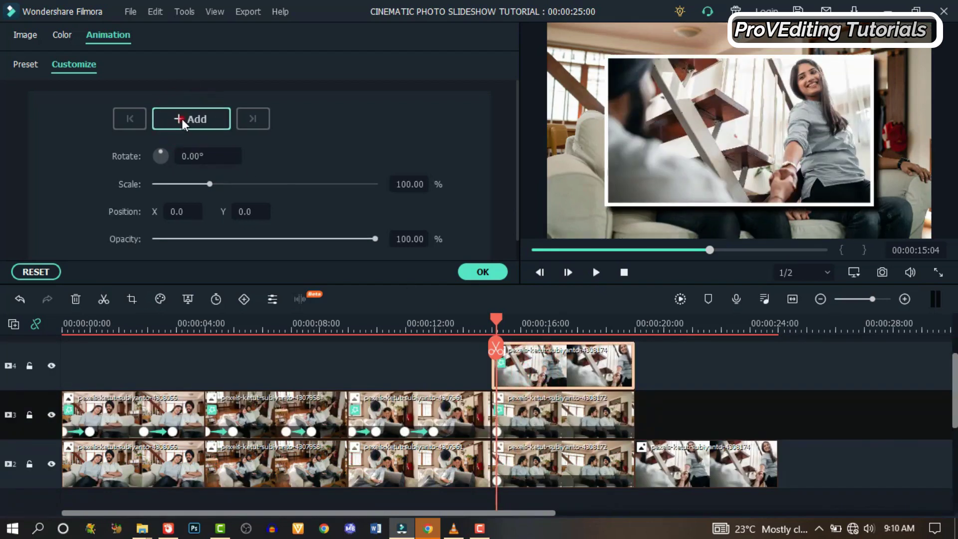
click(184, 122)
- Scale the track 4 photo to 70% at 00:00:16:01
scroll(560, 425, up, 1)
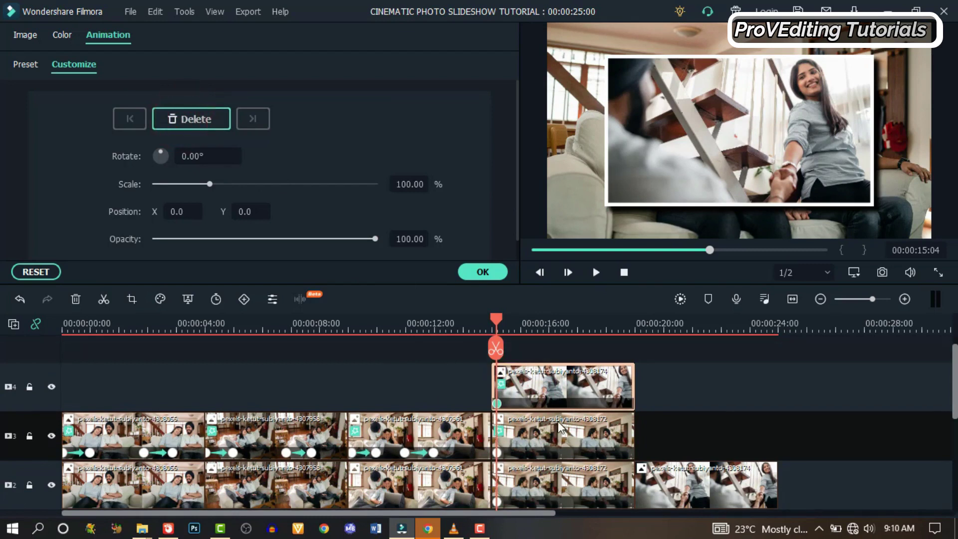
drag(496, 322, 523, 325)
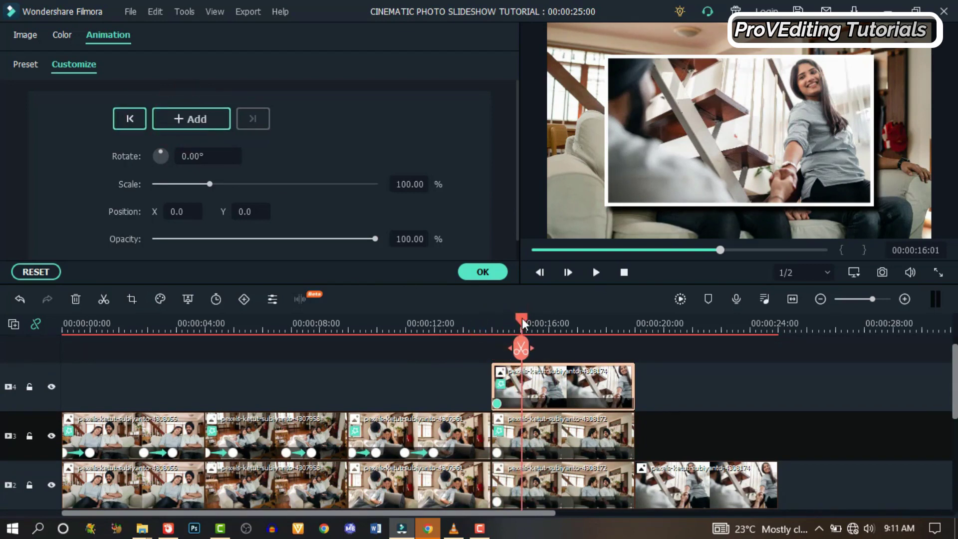
click(544, 393)
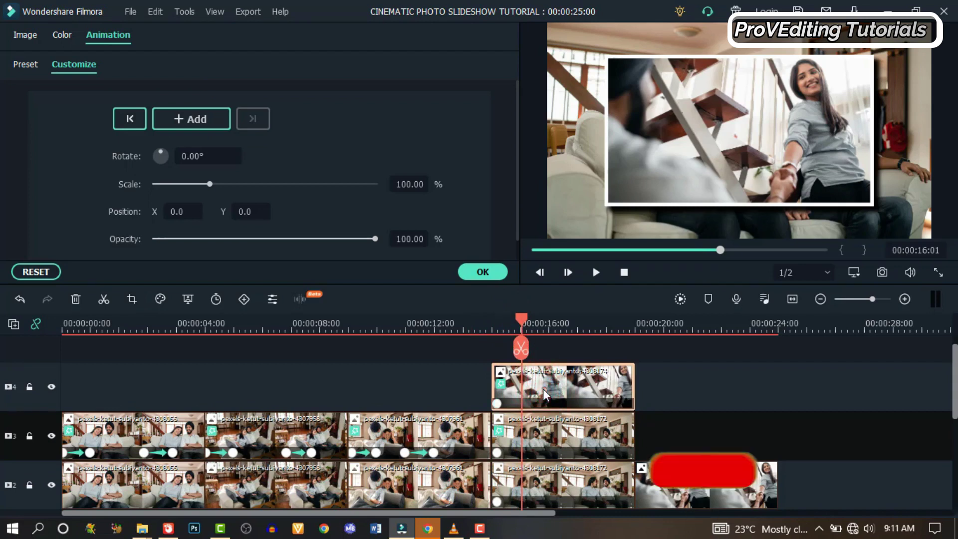
click(407, 183)
text(70)
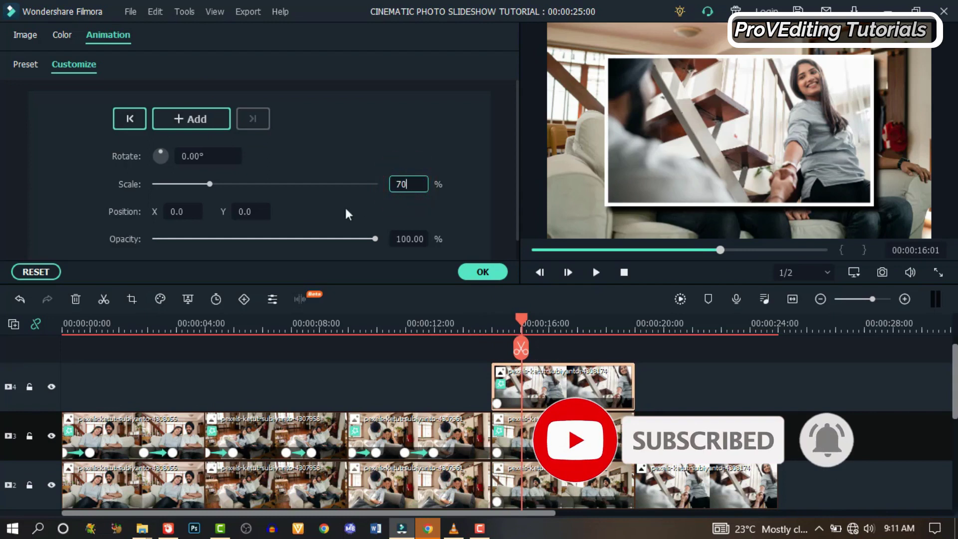
click(338, 210)
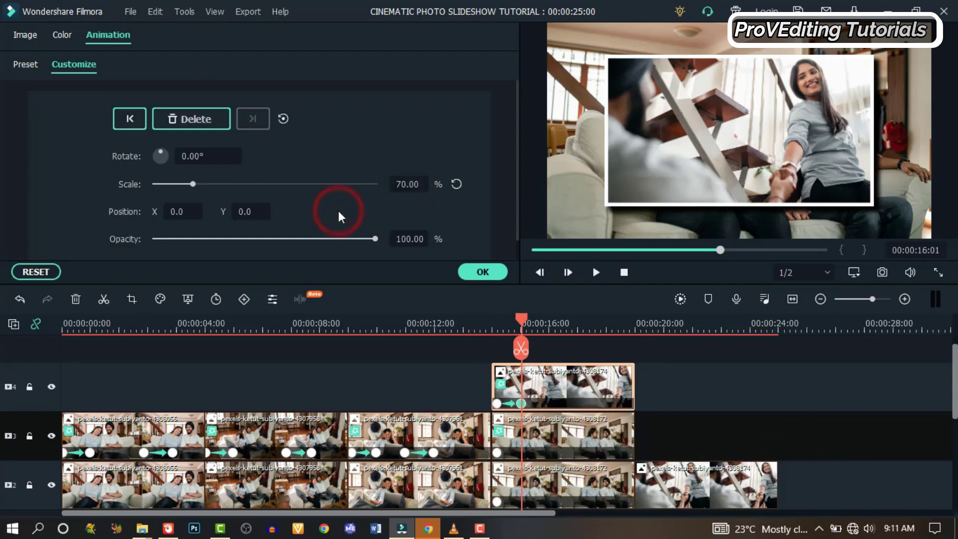
- Scale the fourth photo on tracks 3 and 2 to 70% at 00:00:16:01
click(536, 435)
click(409, 184)
text(7)
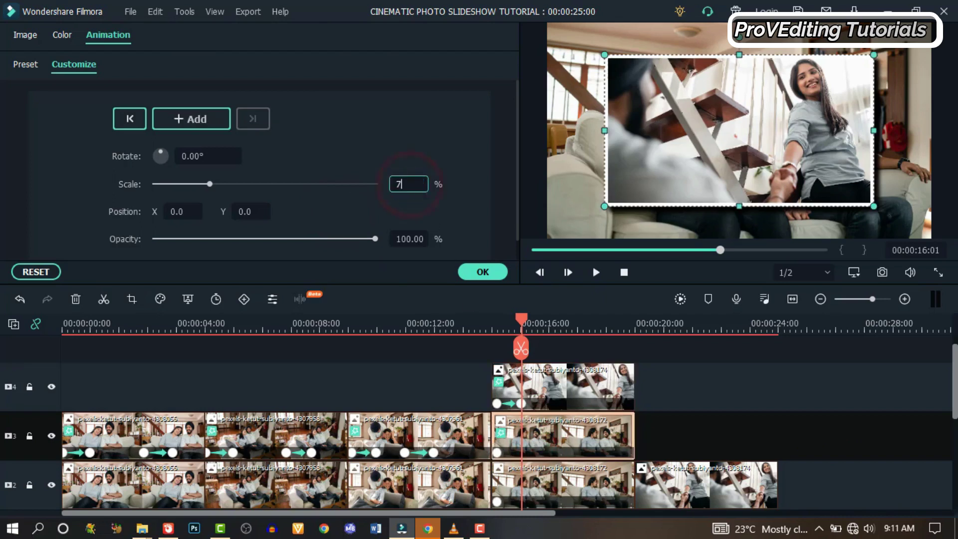
text(0)
click(339, 219)
- On the track 4 photo, add a keyframe at 00:00:17:01 and set the Y position to -250 at 00:00:18:01
drag(522, 320, 552, 322)
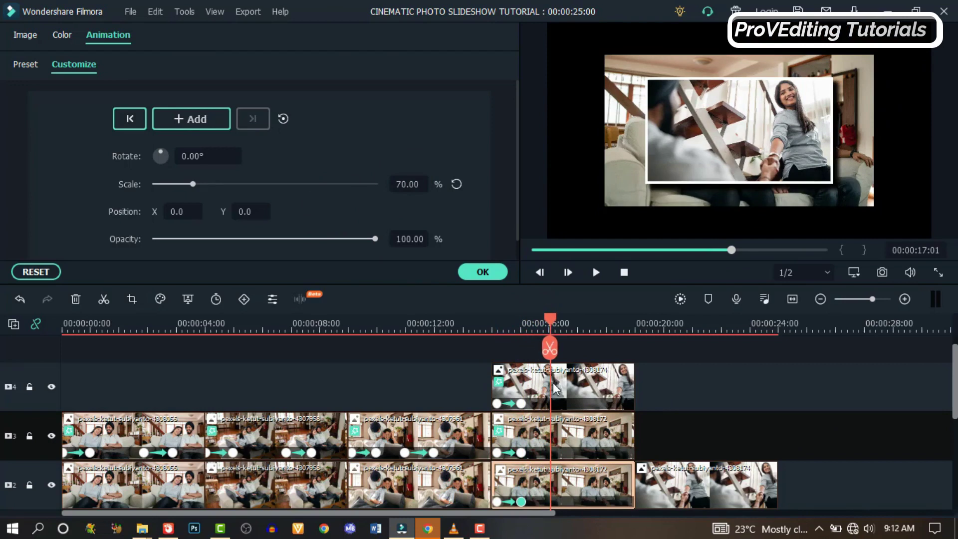
click(190, 121)
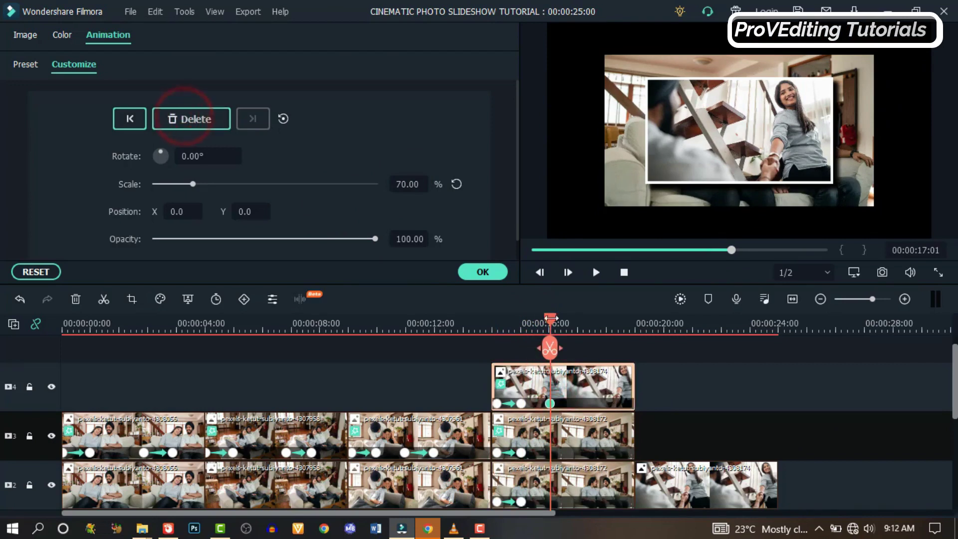
drag(552, 319, 580, 326)
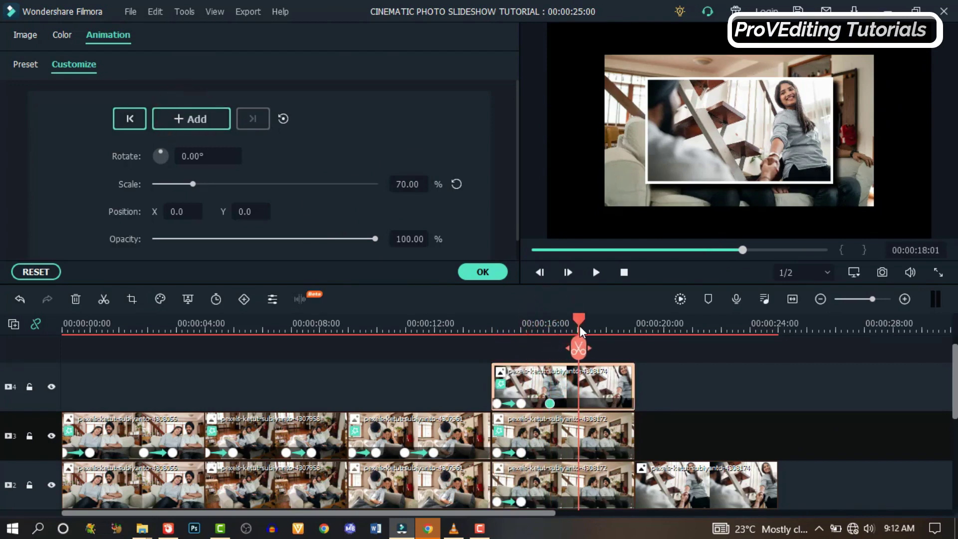
click(251, 211)
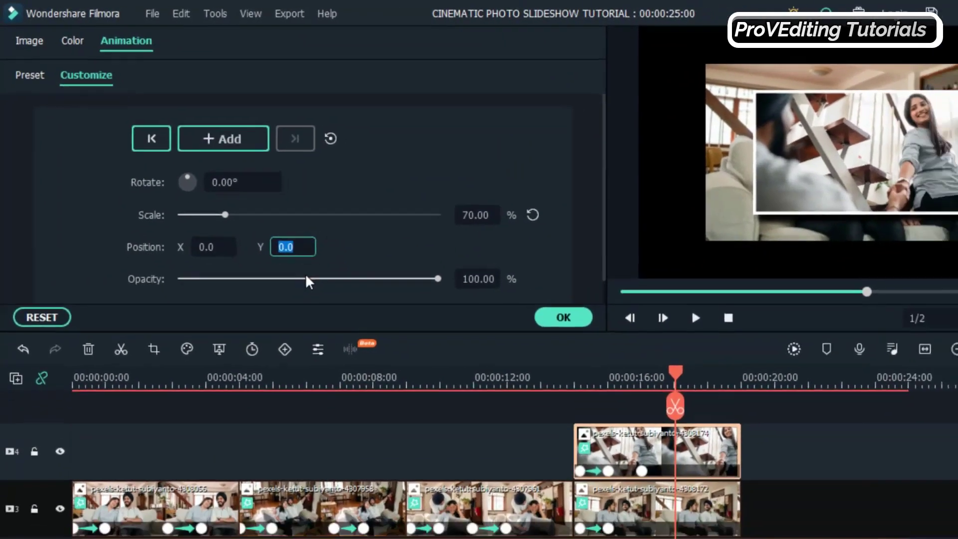
text(-250)
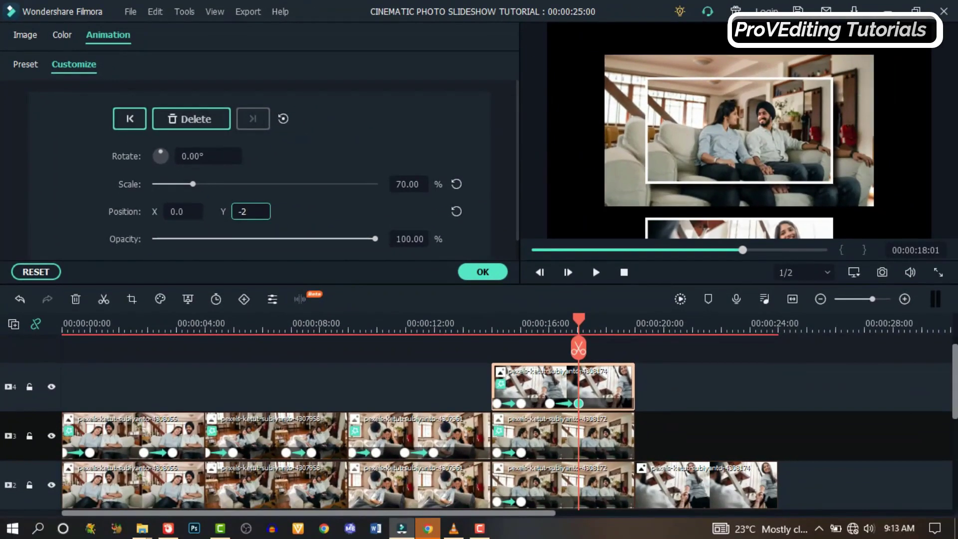
click(240, 247)
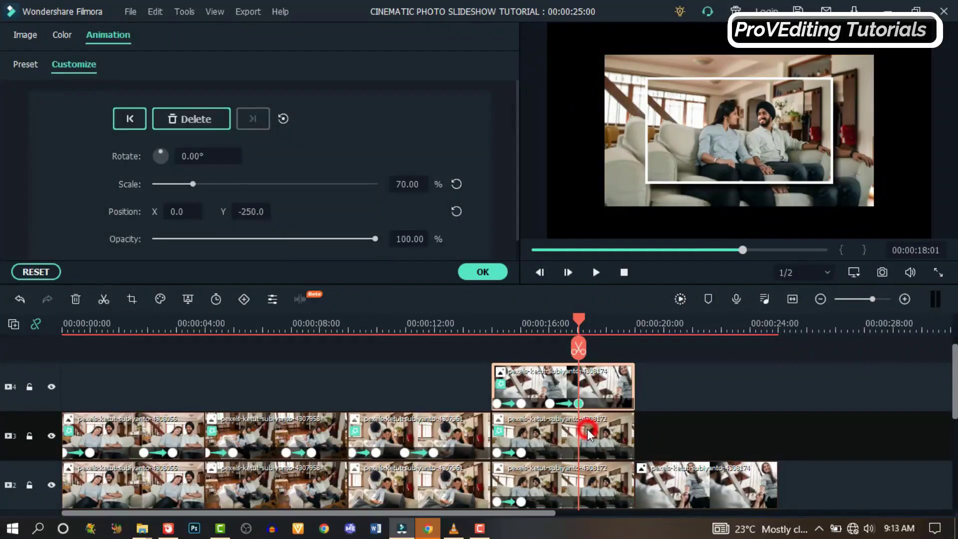
- Add keyframes at 00:00:18:01 to the fourth photo on tracks 3 and 2
click(588, 434)
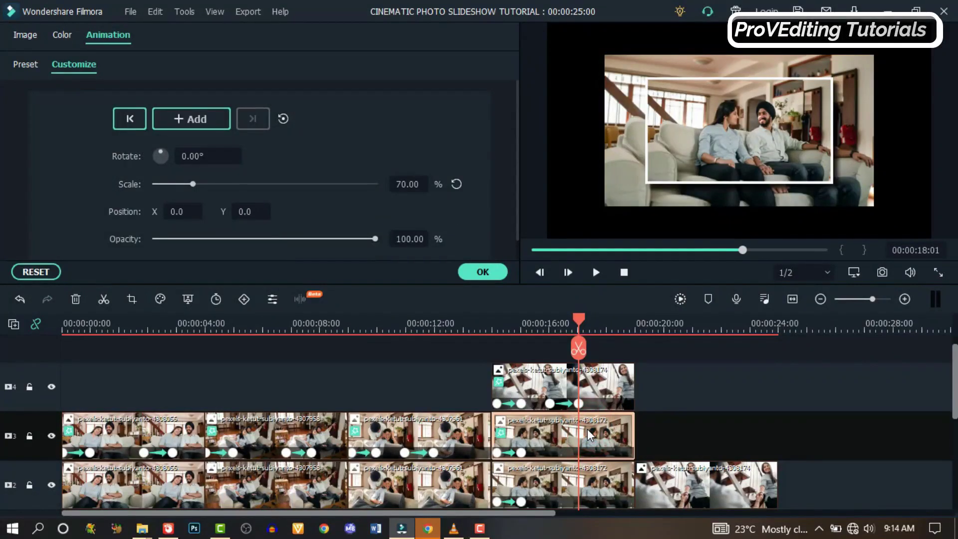
click(189, 118)
click(585, 488)
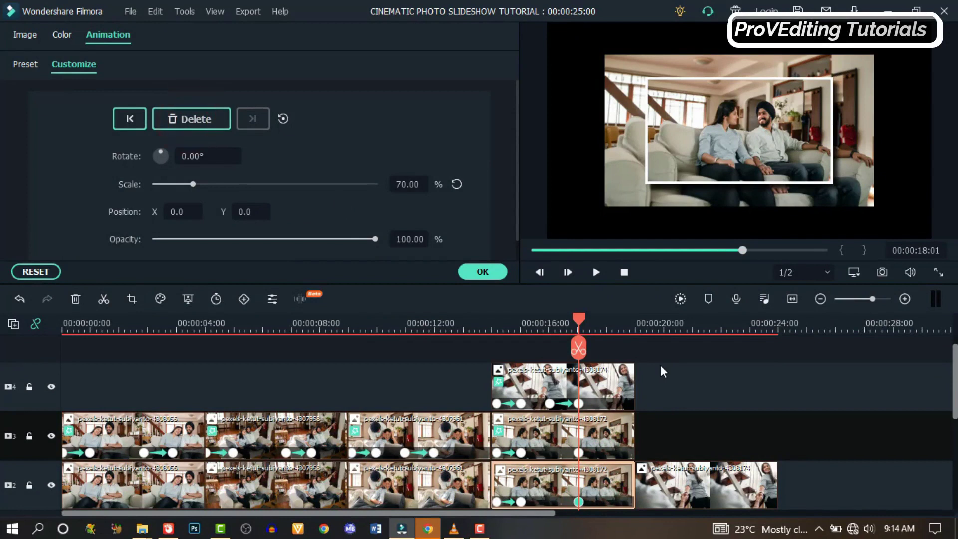
- Reset the scale of the fourth photo on tracks 3 and 2 to 100% at 00:00:18:23
drag(585, 325, 607, 330)
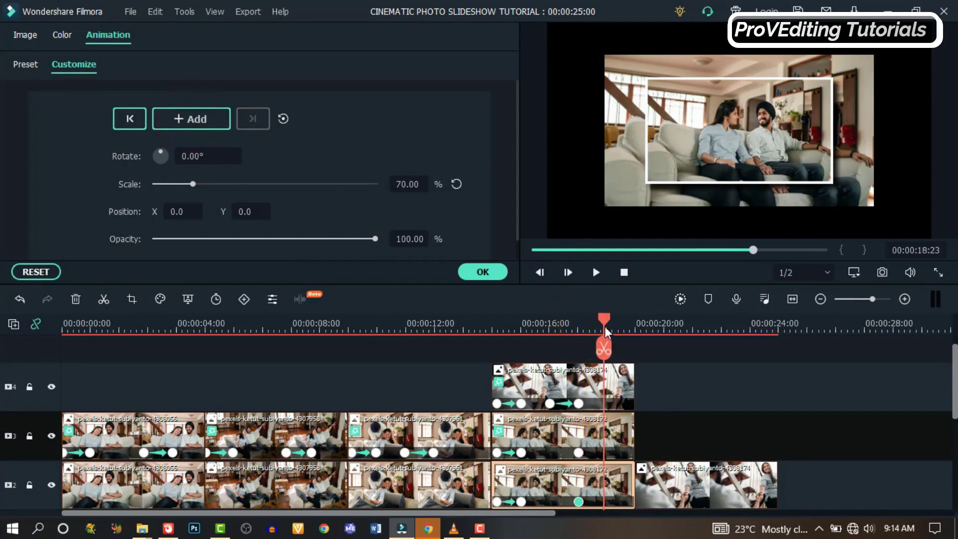
click(590, 441)
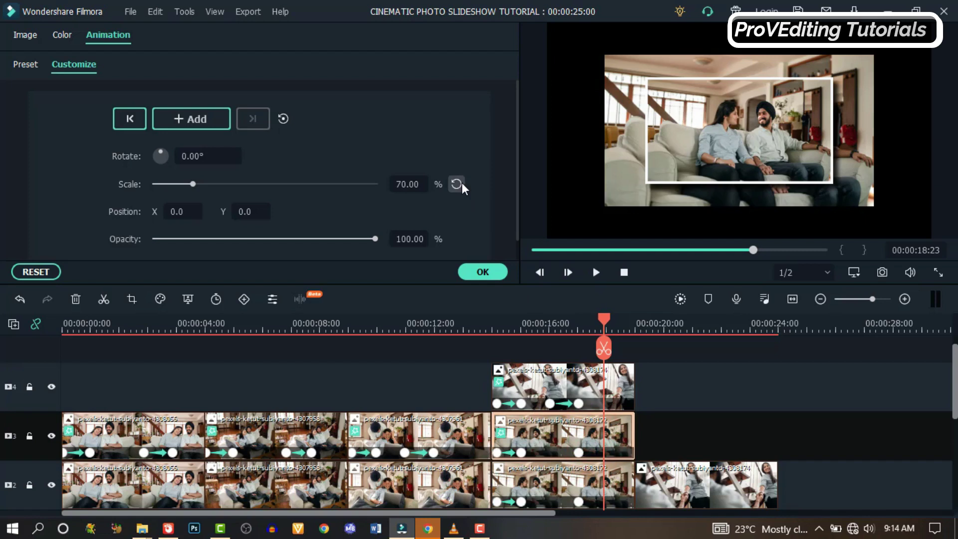
click(608, 478)
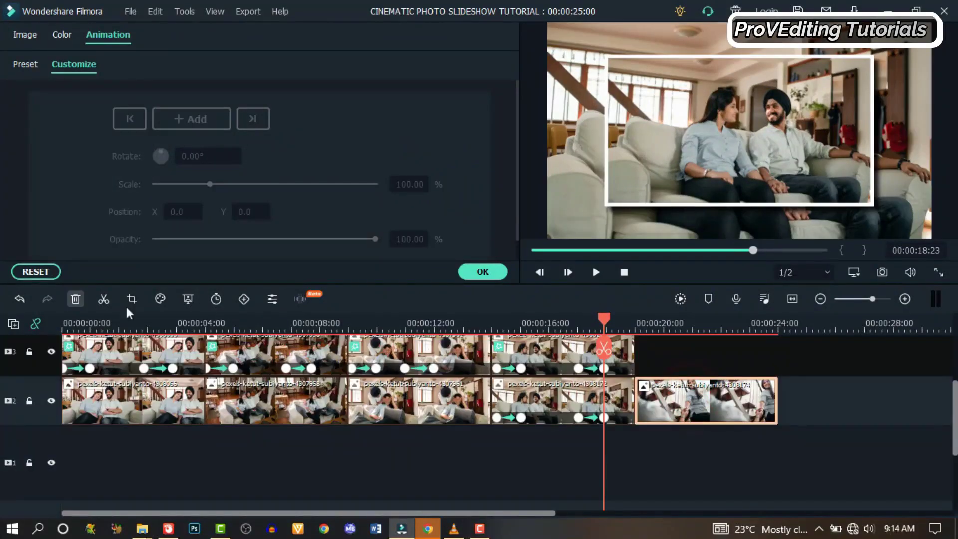
- Delete the leftover last photo on track 2
click(76, 300)
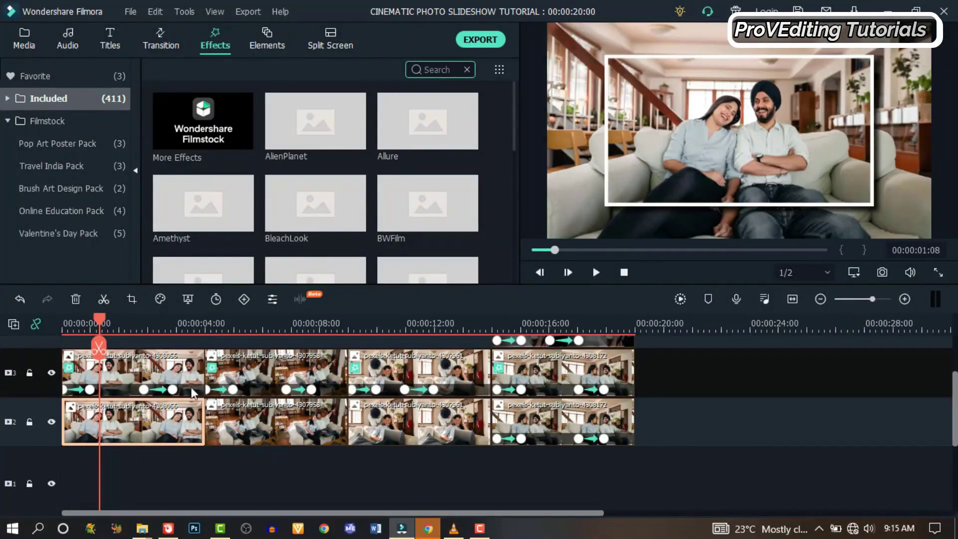
- Split the first photo on track 2 at 00:00:03:22, in line with the last keyframe of the photo above
click(172, 395)
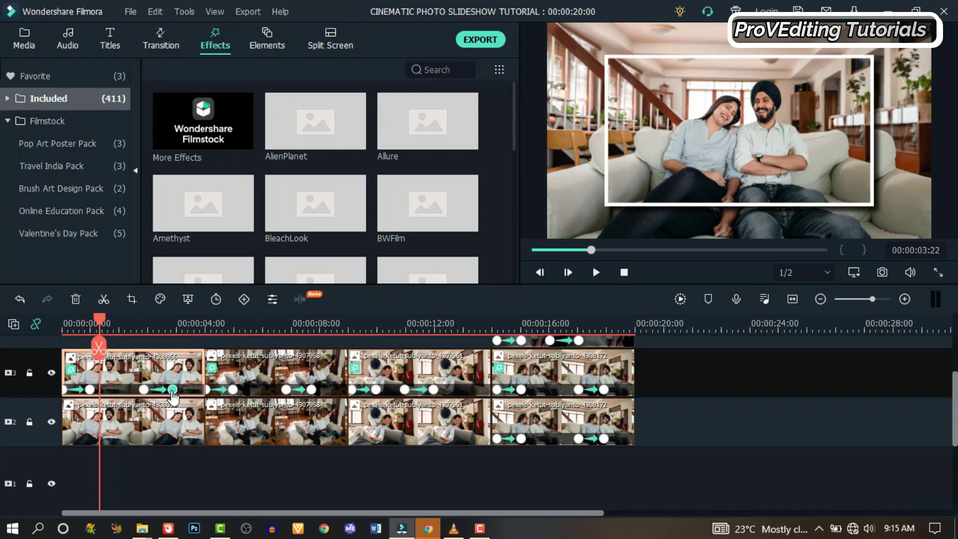
click(173, 397)
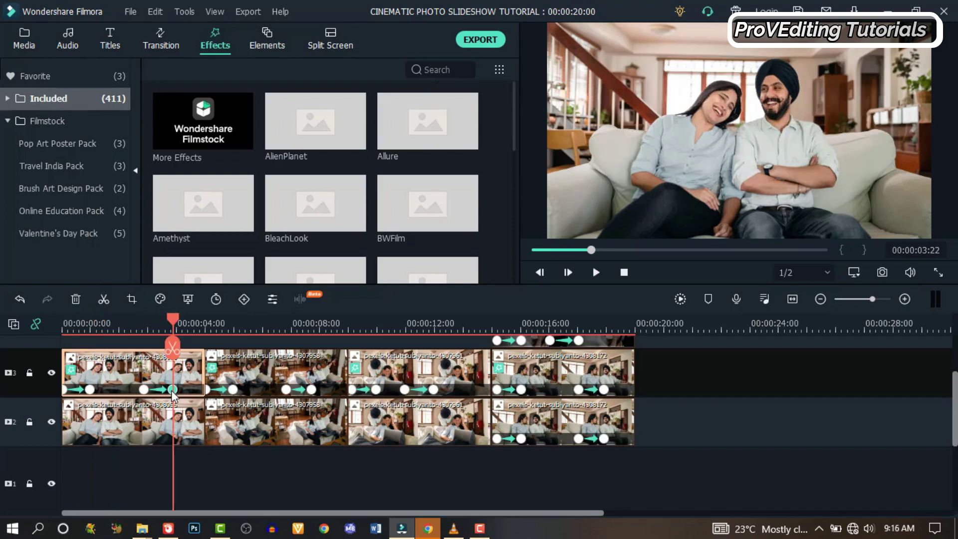
click(135, 422)
click(172, 347)
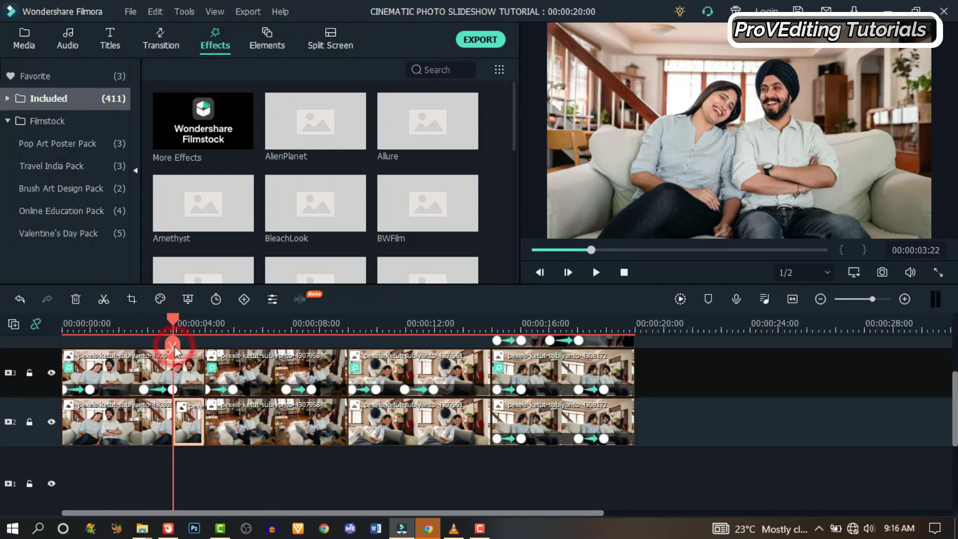
- Split the second photo on track 2 at 00:00:08:18, in line with the last keyframe of the photo above
click(293, 324)
click(311, 390)
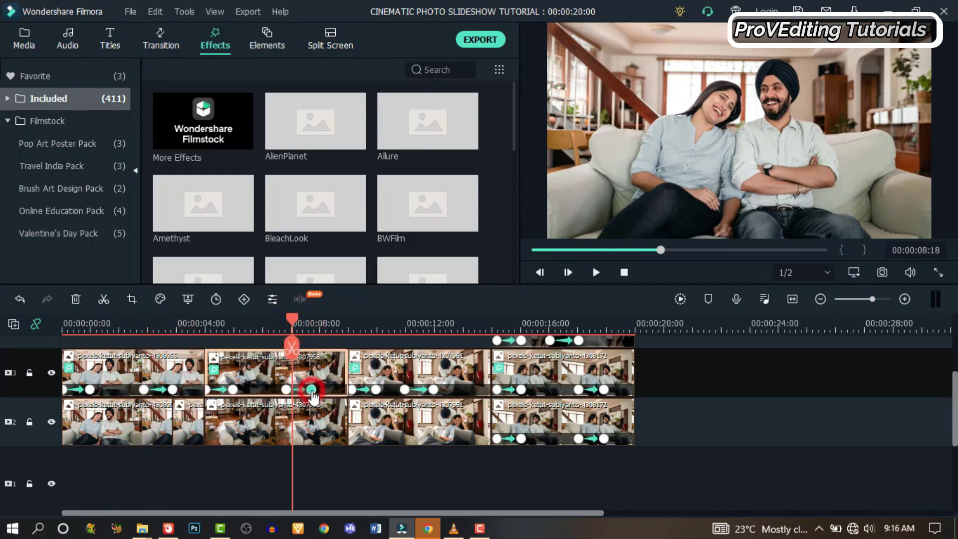
click(312, 324)
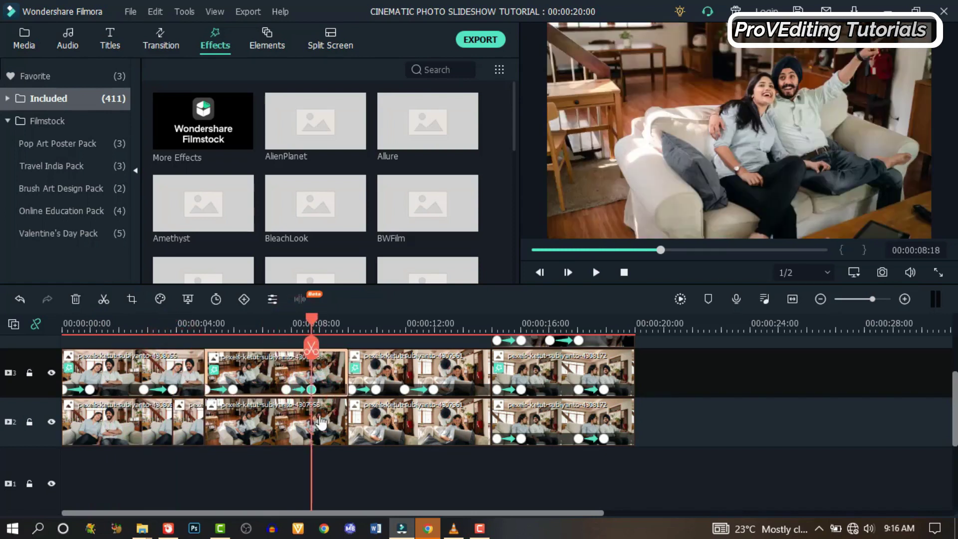
click(312, 347)
- Search the included effects for "SQ" and apply Square Blur to the first segment of the first photo on track 2
click(106, 324)
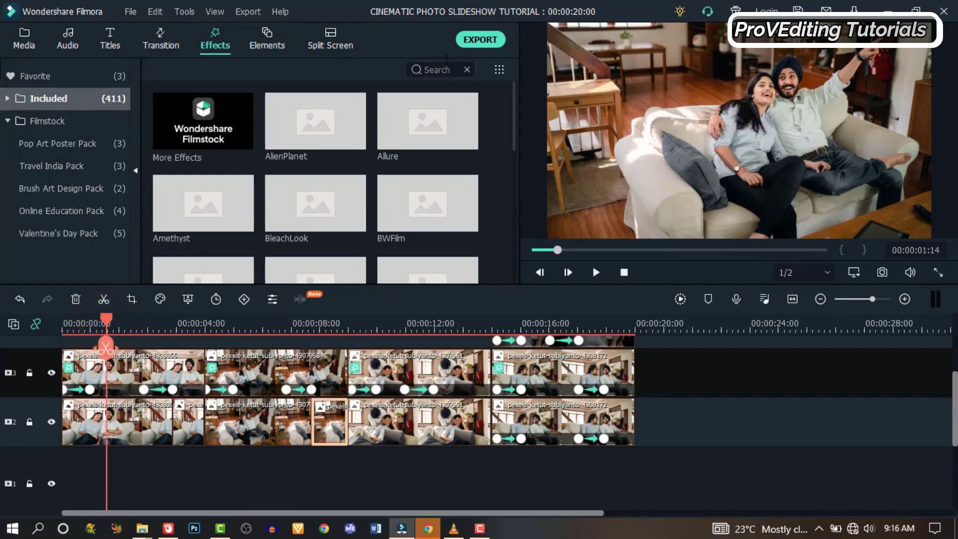
click(36, 101)
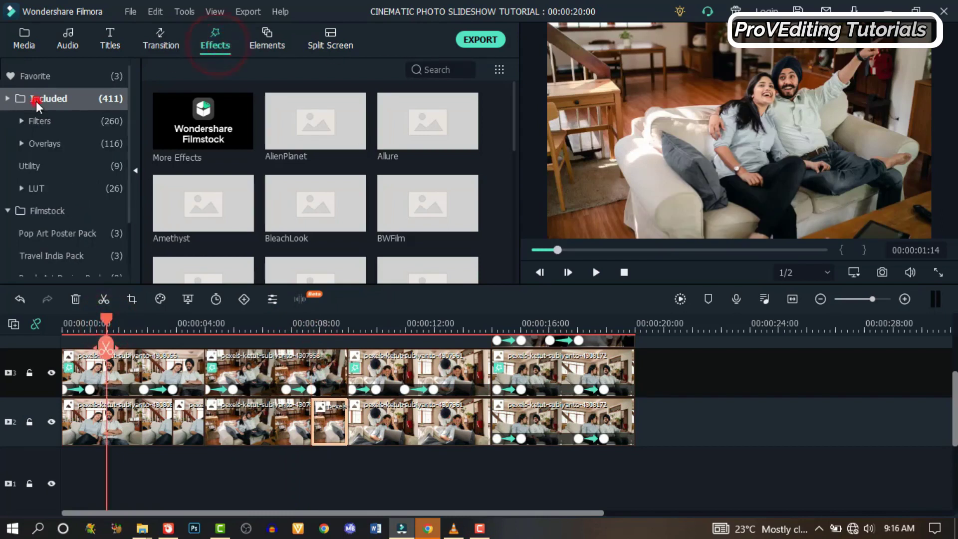
click(447, 69)
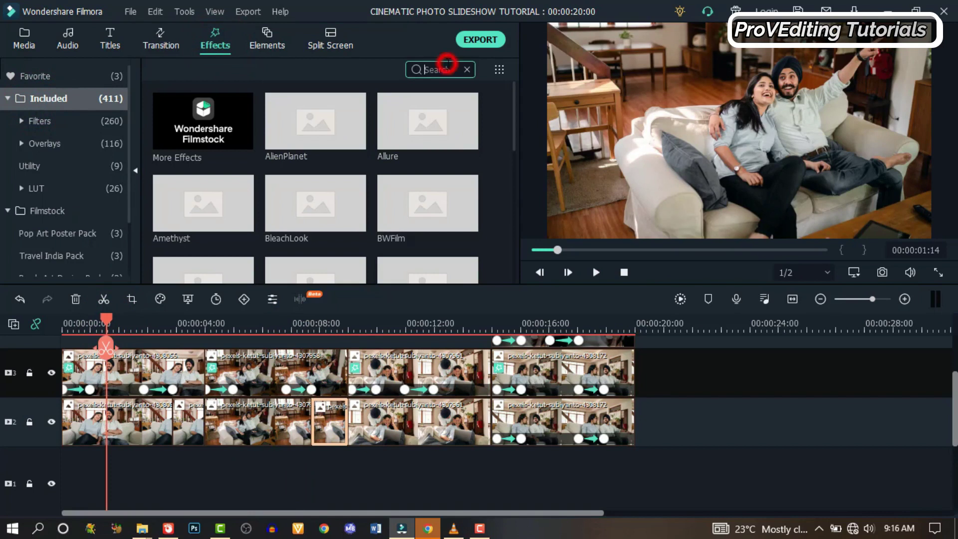
text(SQ)
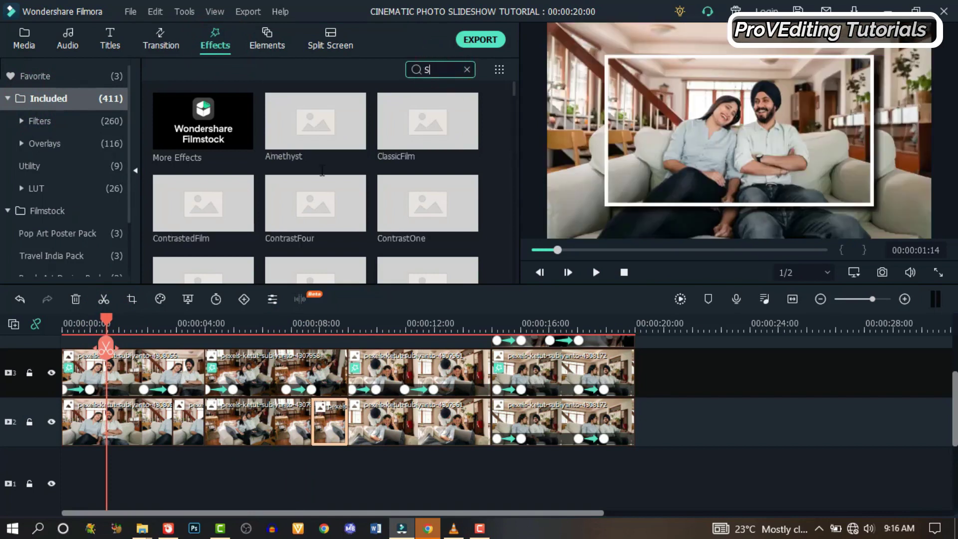
click(105, 417)
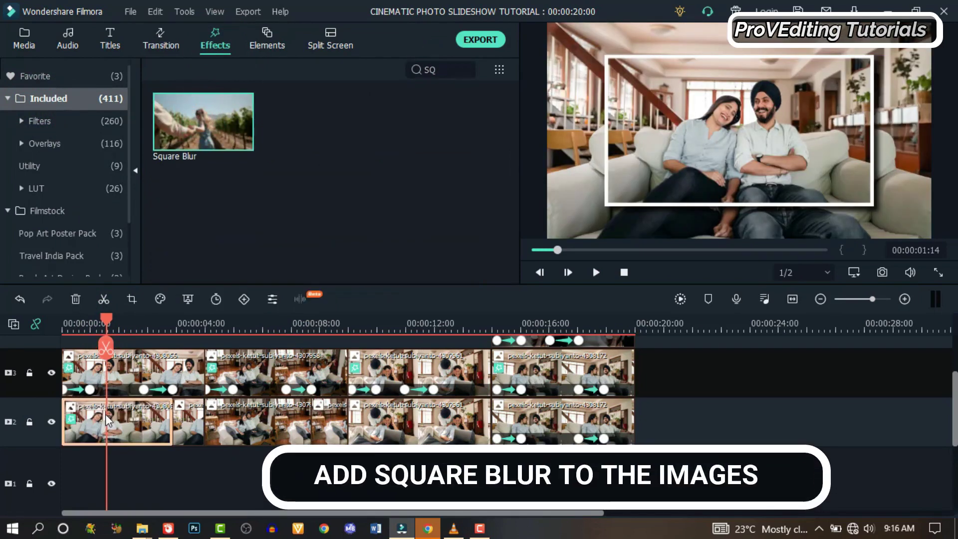
- Set the Square Blur size to 3 on the first segment of the first photo on track 2
double_click(142, 419)
click(19, 225)
scroll(88, 239, down, 4)
click(386, 155)
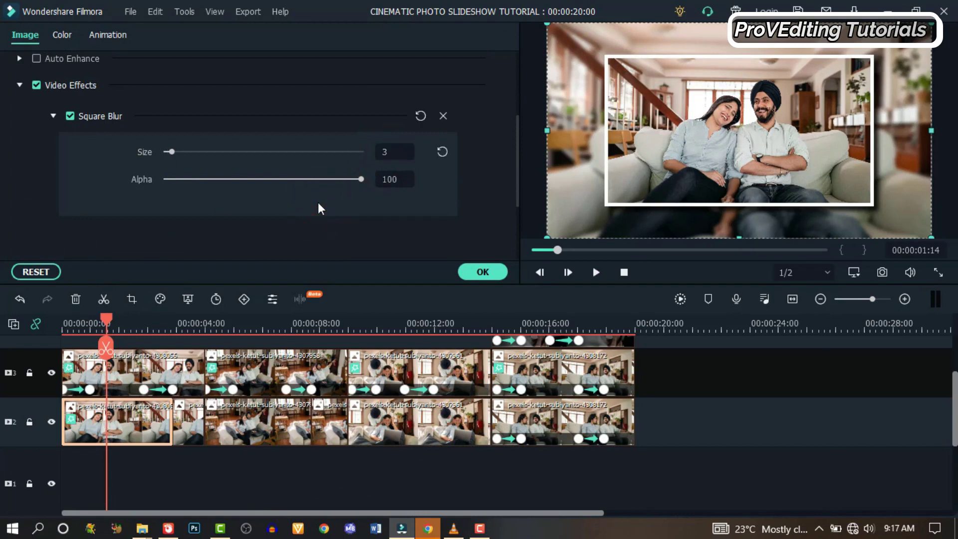
- Copy the blur effect from the first photo's segment to the first segment of the second photo on track 2
right_click(136, 419)
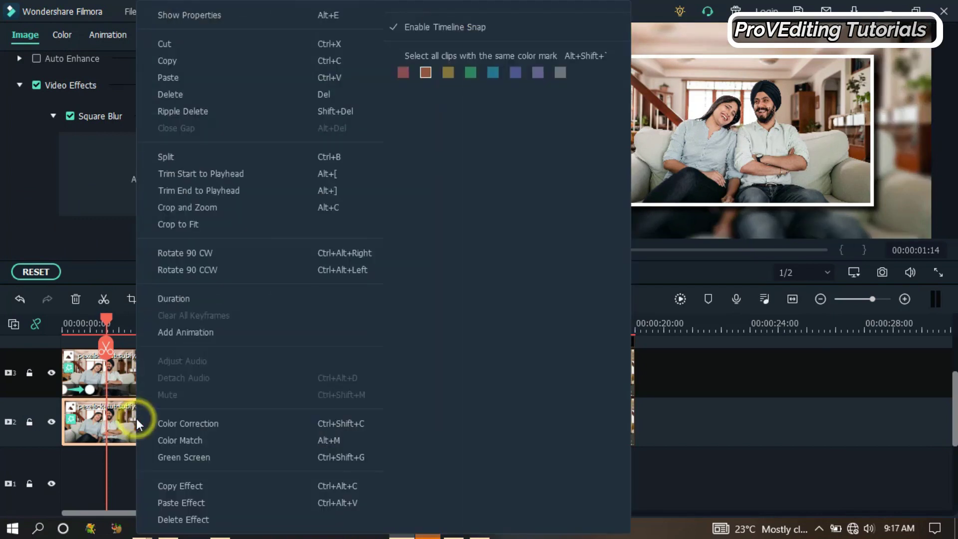
click(179, 482)
click(251, 426)
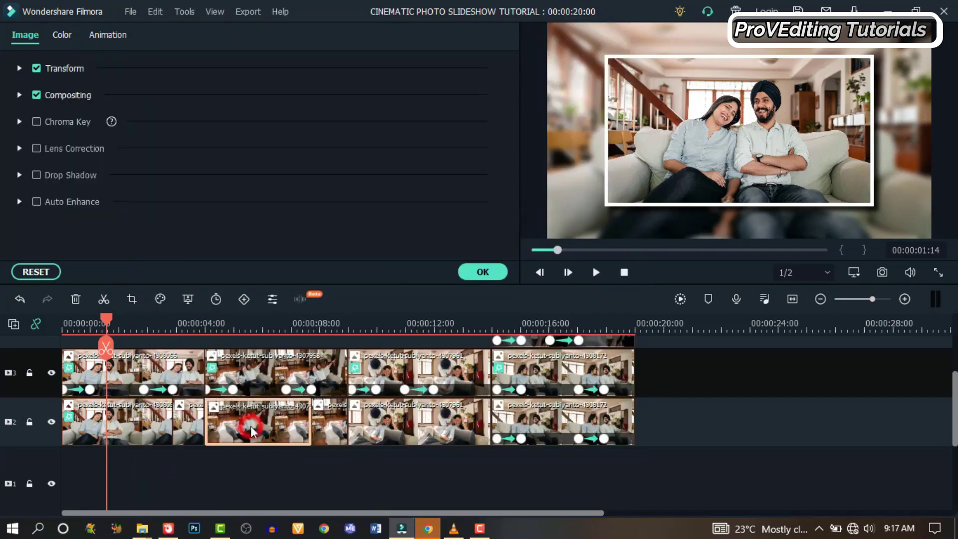
right_click(252, 425)
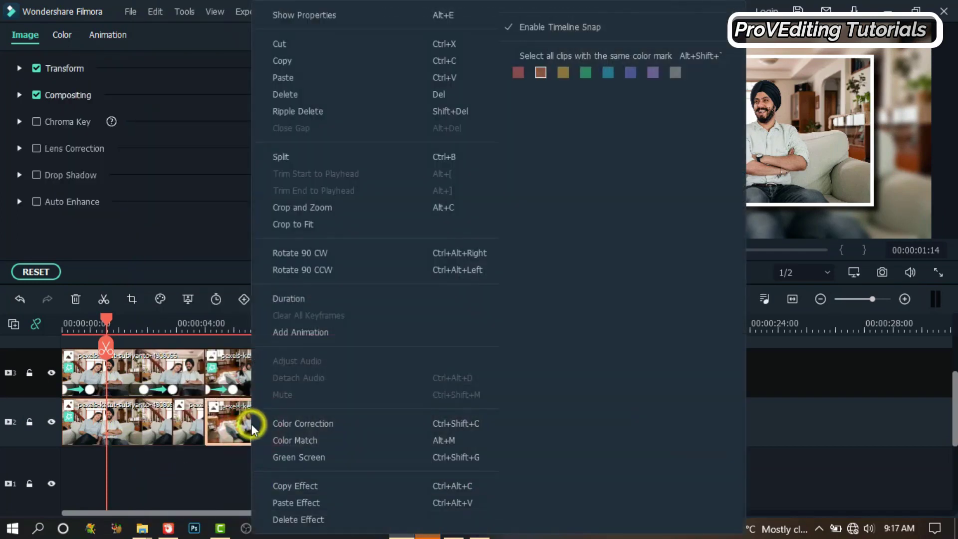
click(297, 499)
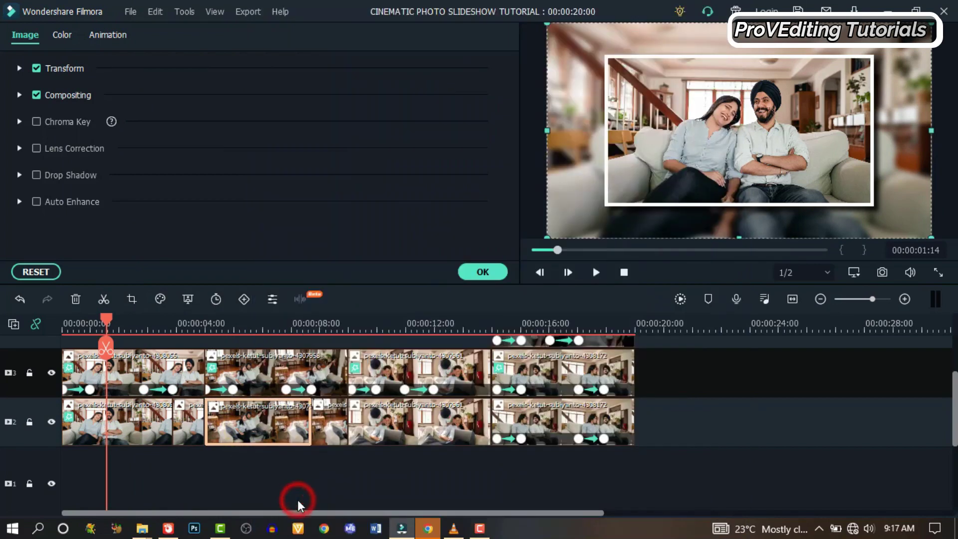
- Paste the copied blur effect onto the third and fourth photos on track 2 together
click(386, 416)
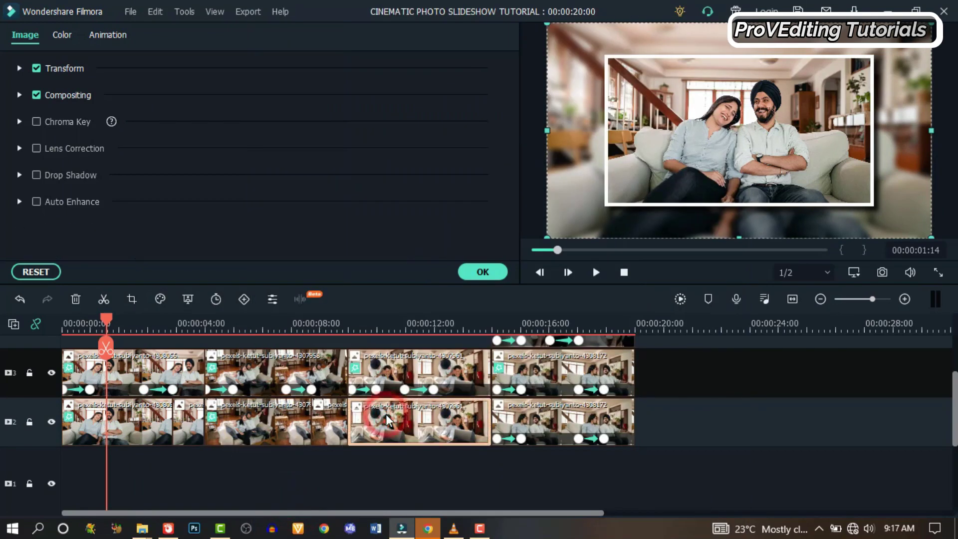
click(543, 422)
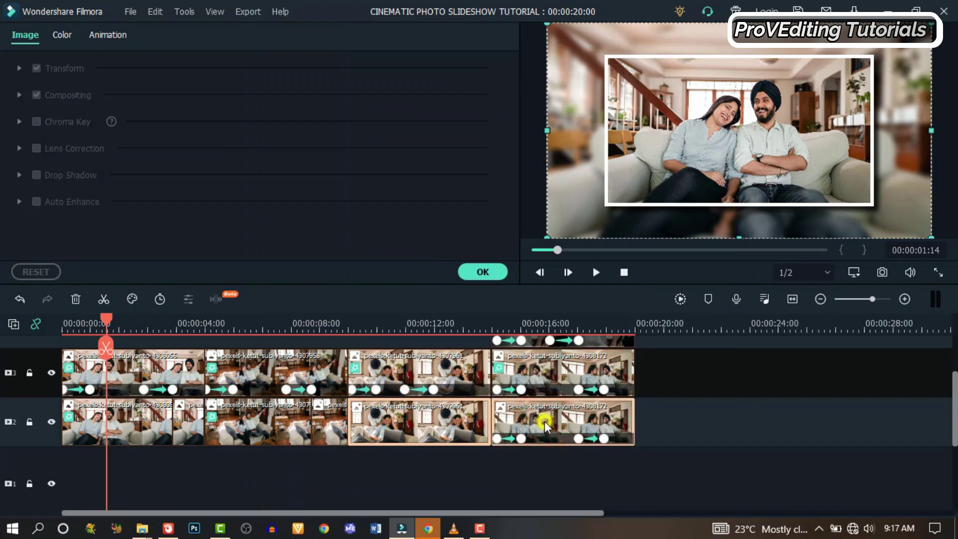
right_click(544, 422)
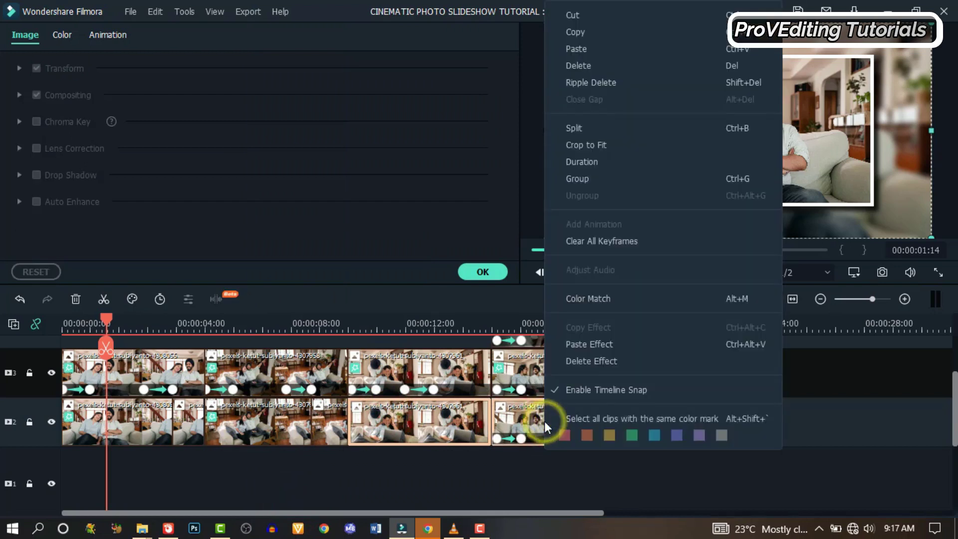
click(589, 344)
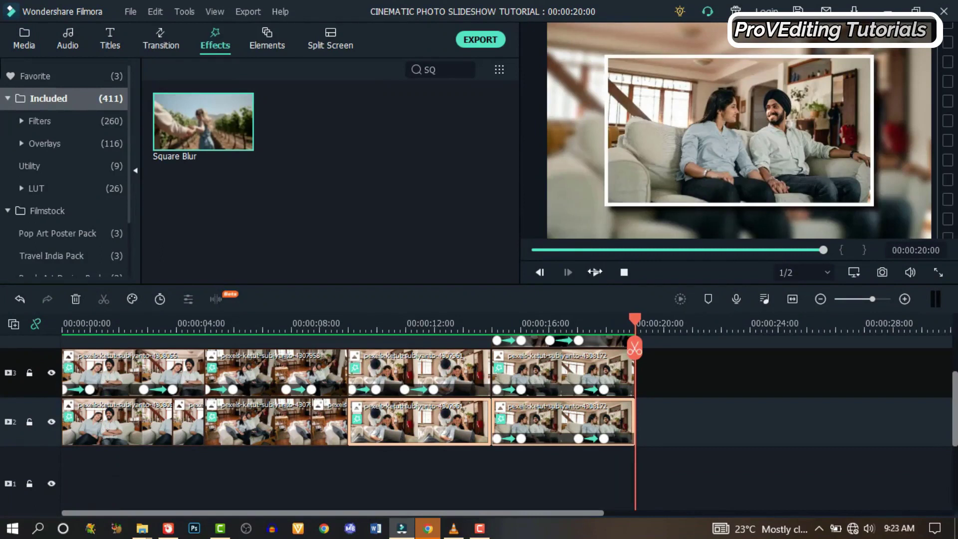
- Apply Pan & Zoom to the short end segment of the first photo on track 2
drag(145, 323, 185, 323)
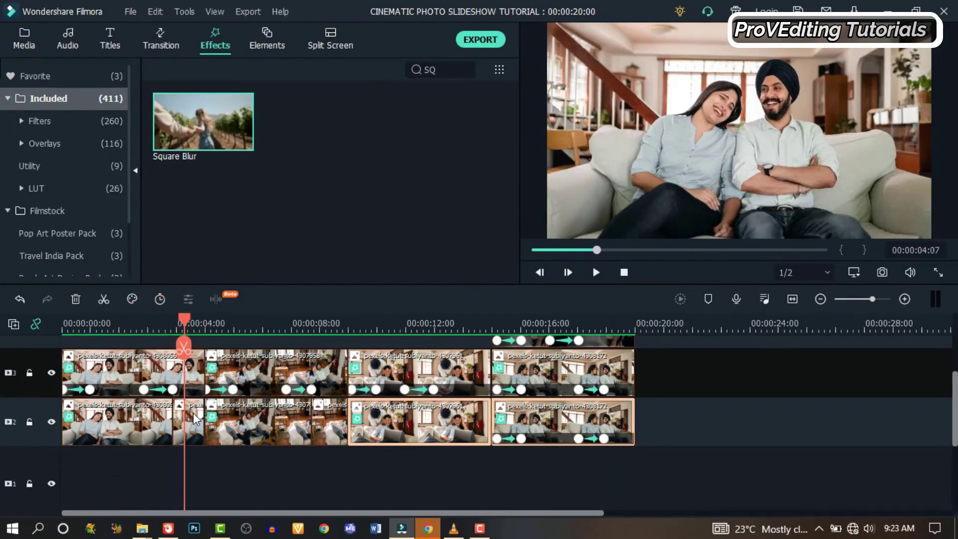
click(194, 418)
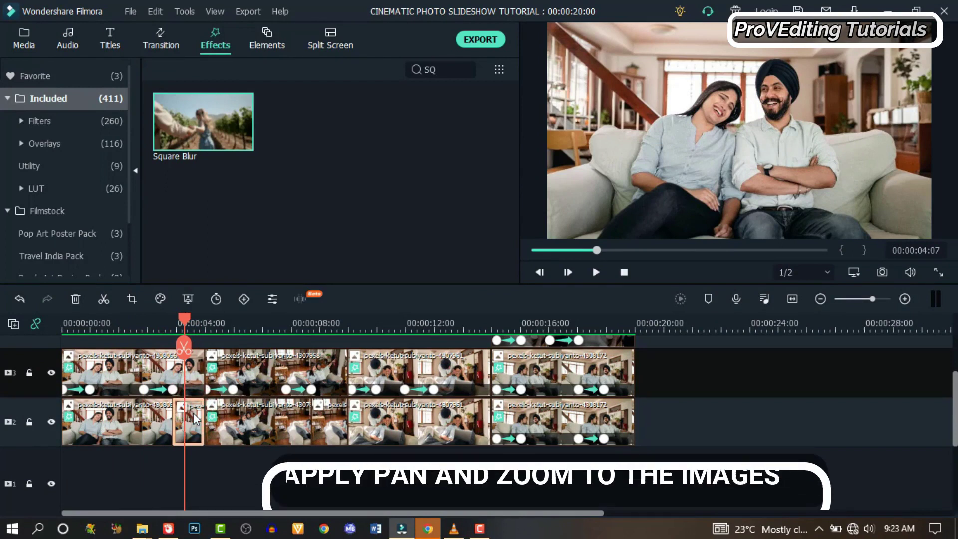
click(131, 299)
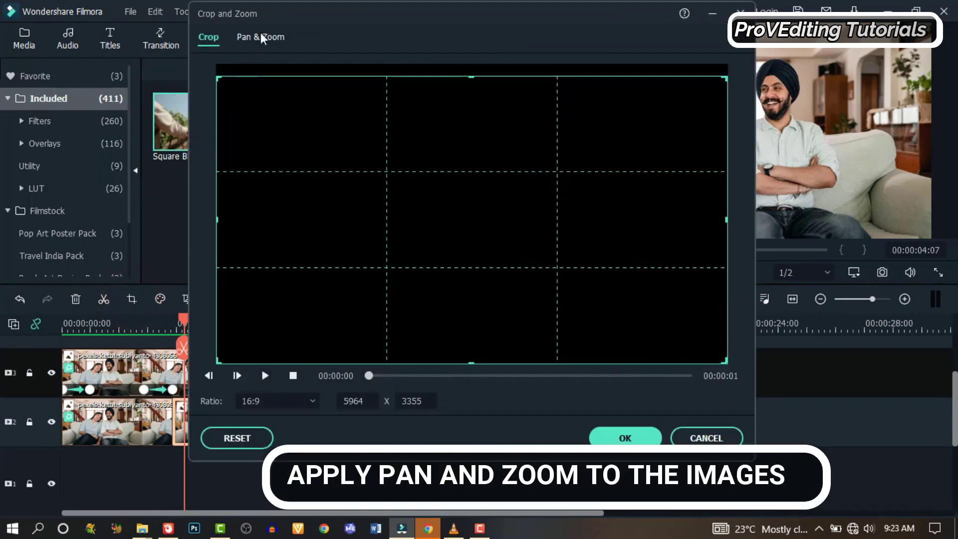
click(260, 36)
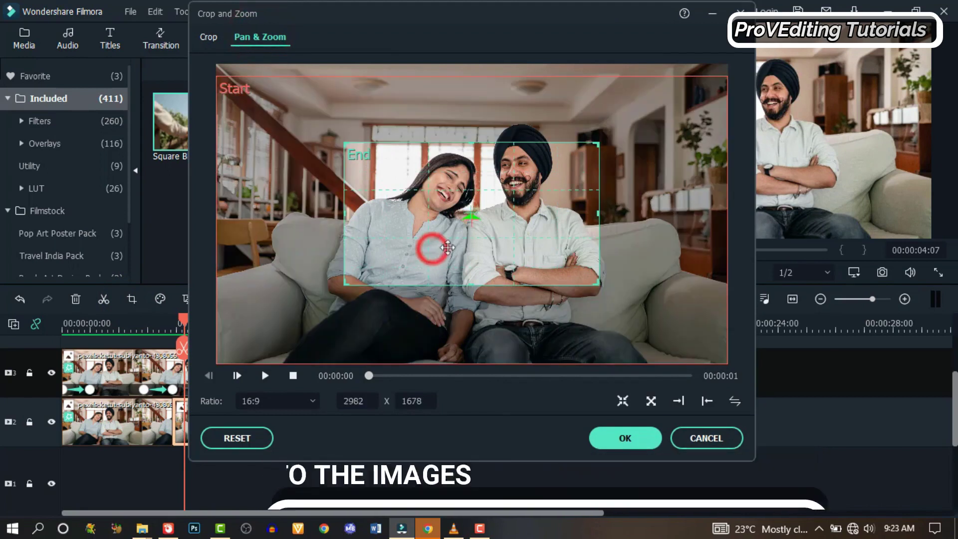
drag(448, 247, 627, 300)
click(626, 438)
- Apply Pan & Zoom to the short end segment of the second photo on track 2
click(332, 321)
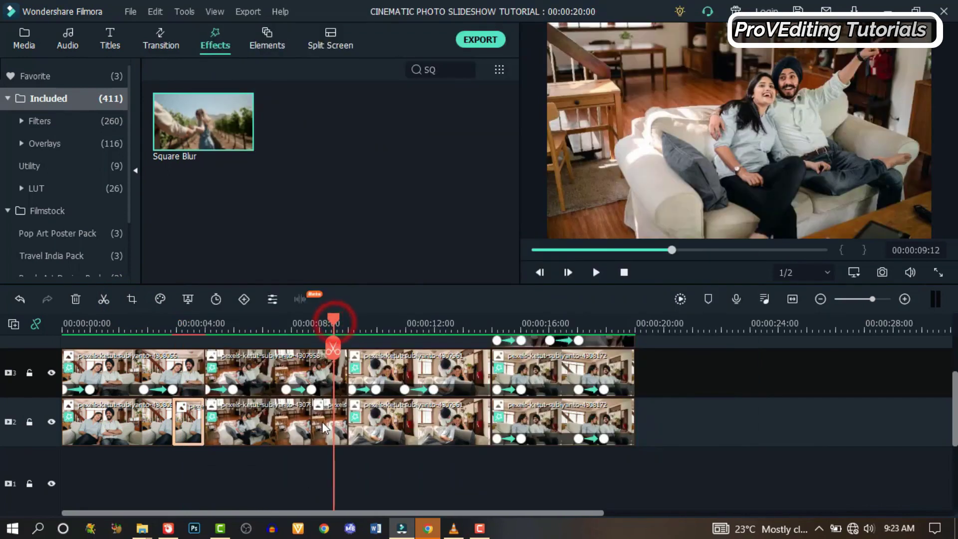
click(323, 426)
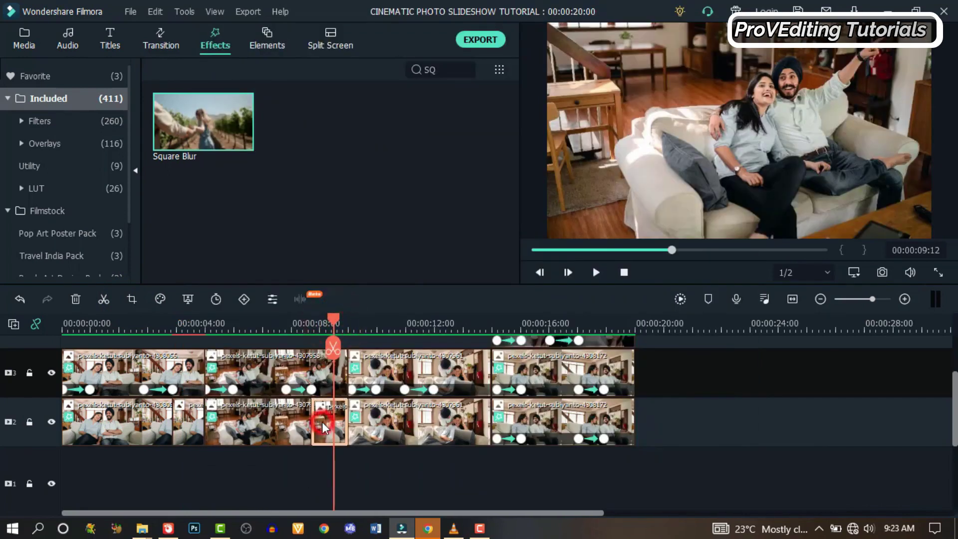
click(131, 299)
click(260, 36)
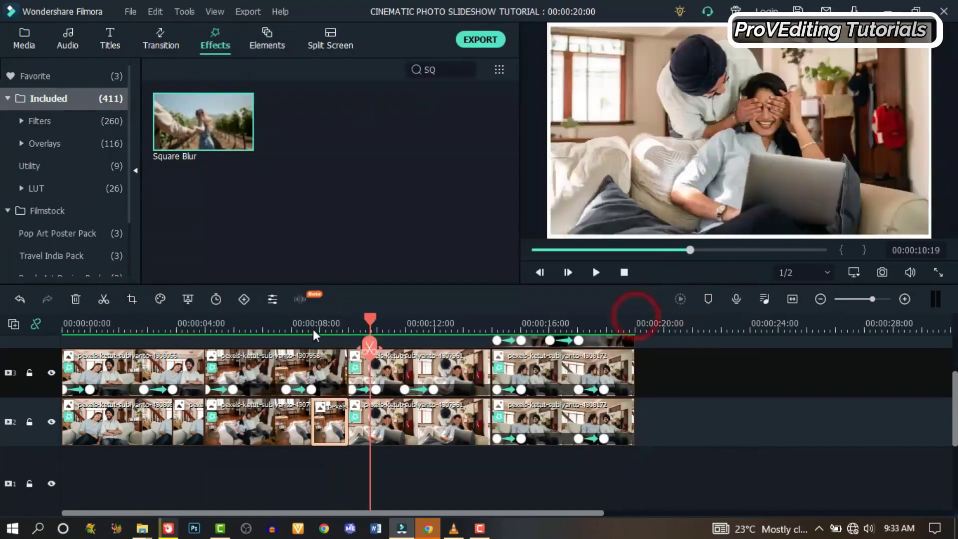
- On track 3, add a yellow Linear transition at the start and between photos one and two, and Linear 9 between photos two and three
click(467, 70)
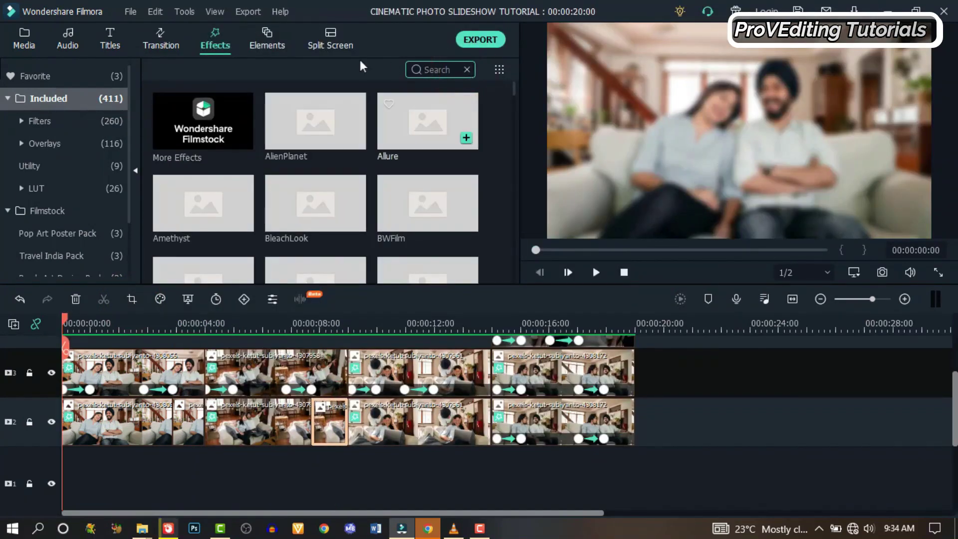
click(161, 40)
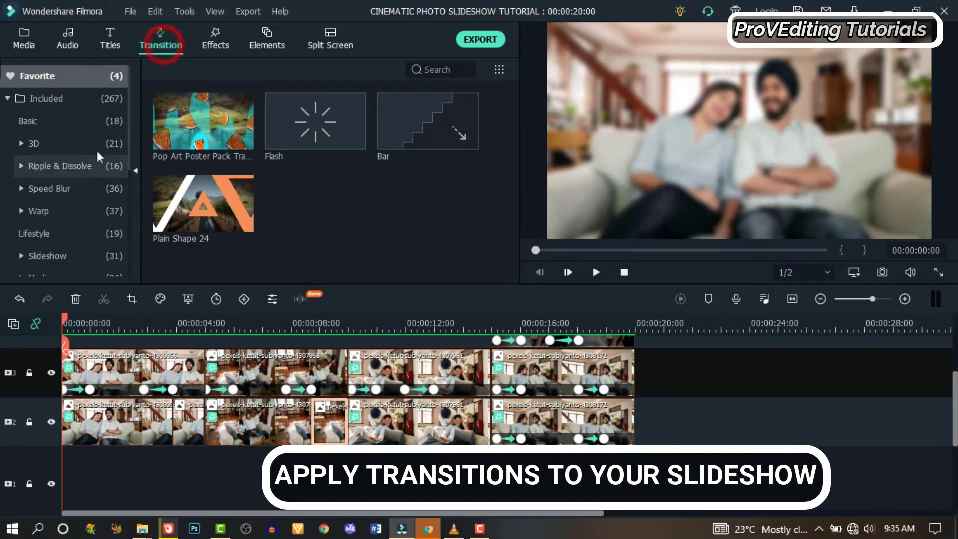
click(46, 233)
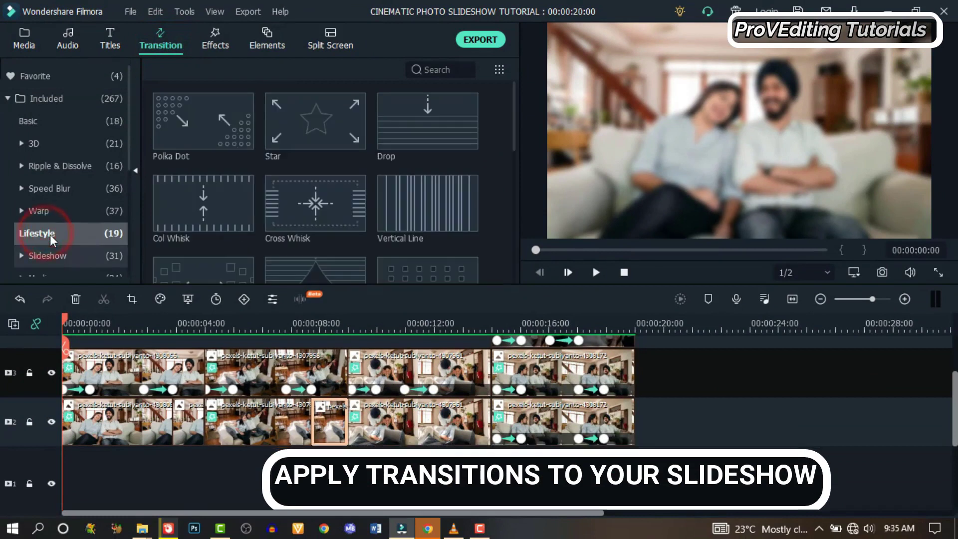
scroll(50, 235, down, 3)
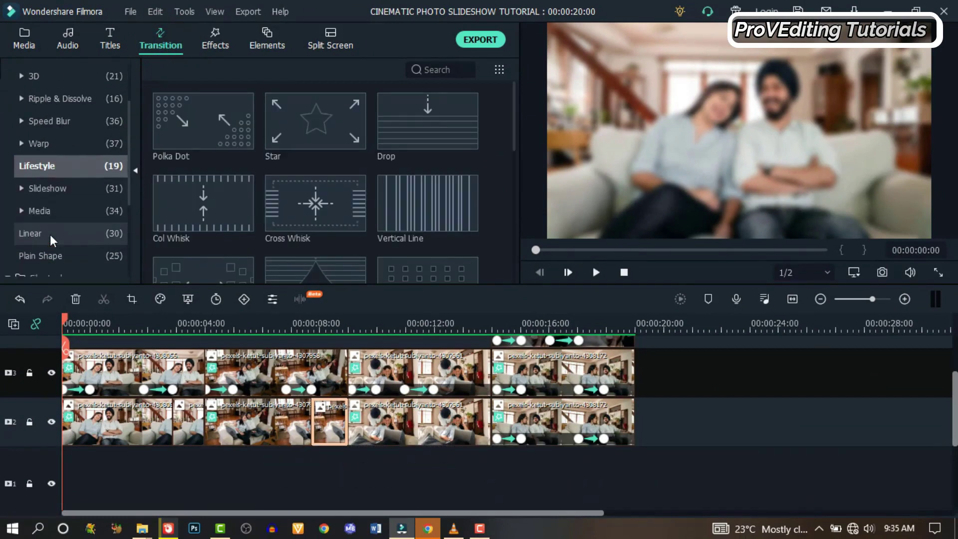
click(50, 234)
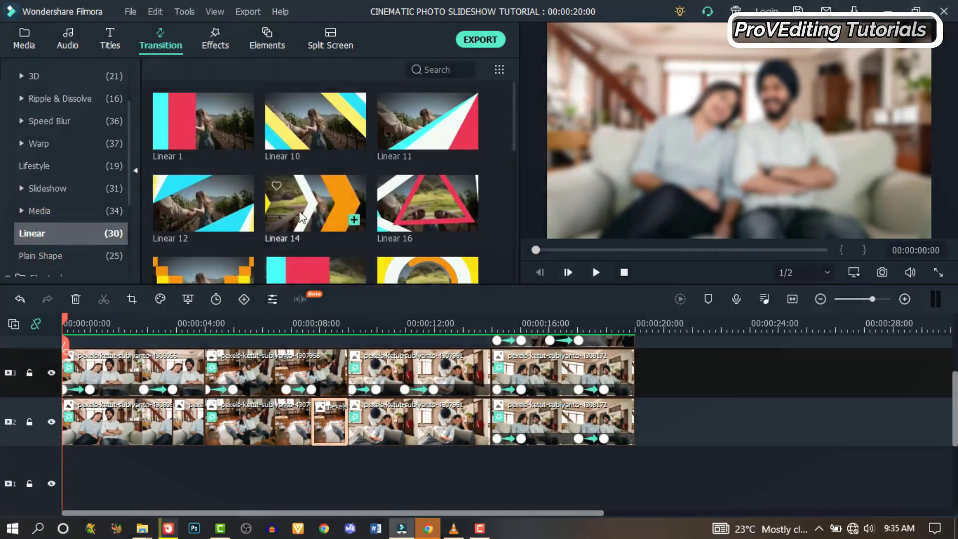
drag(174, 148, 204, 372)
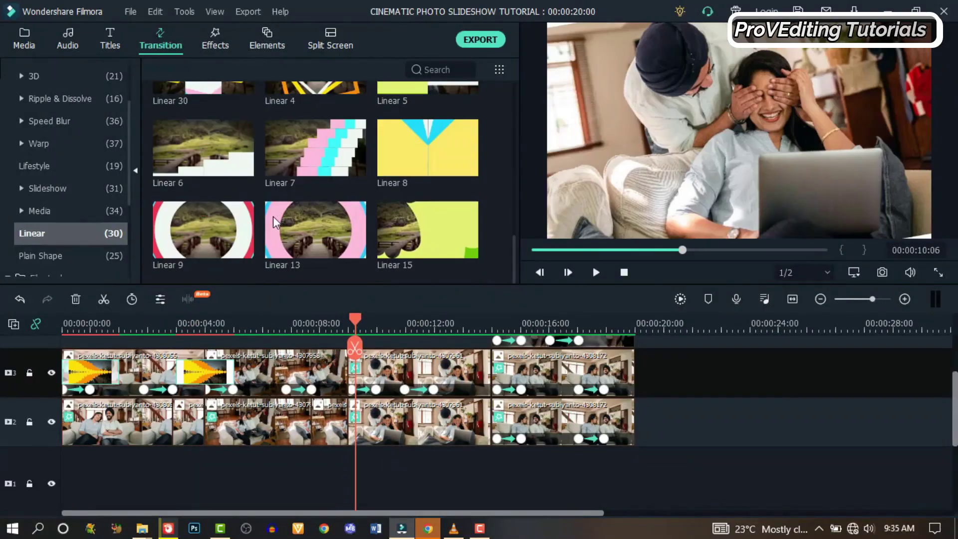
drag(210, 230, 348, 372)
- Add Plain Shape 4 between the third and fourth photos on track 3, and circle-shaped transitions at the two photo splits on track 2
click(509, 324)
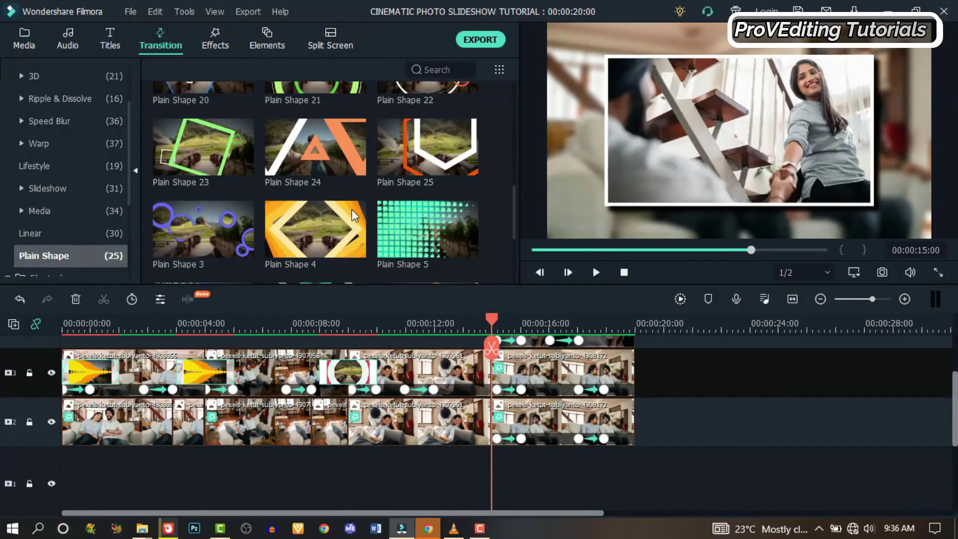
drag(352, 208, 491, 372)
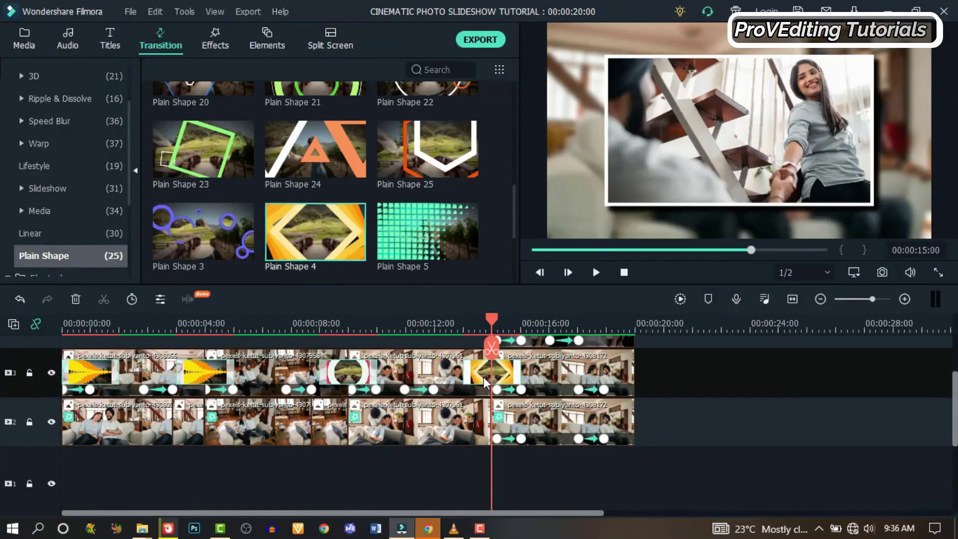
drag(203, 230, 175, 417)
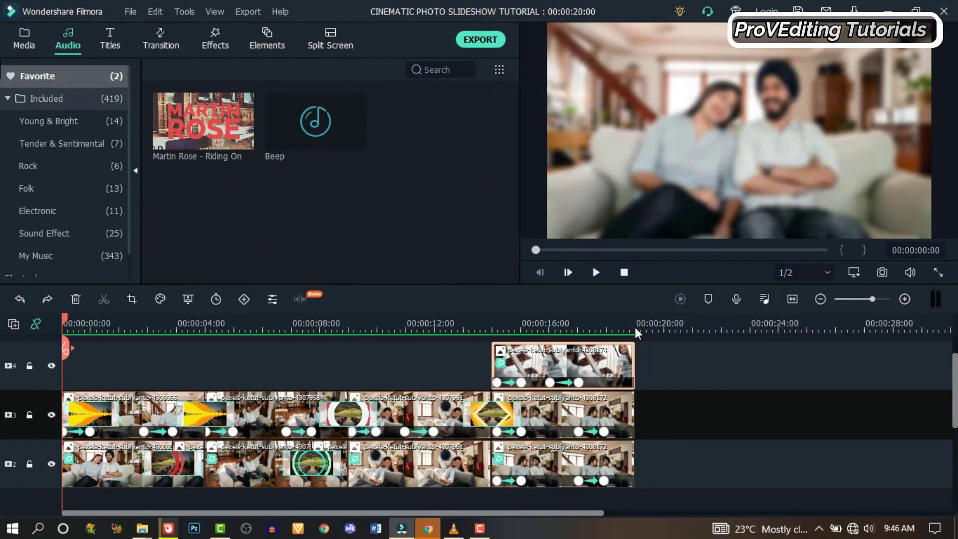
- Add the Tropical Thunder - RKVC track from the MUSIC SOUND media folder to audio track 1, starting at the beginning of the timeline
click(20, 45)
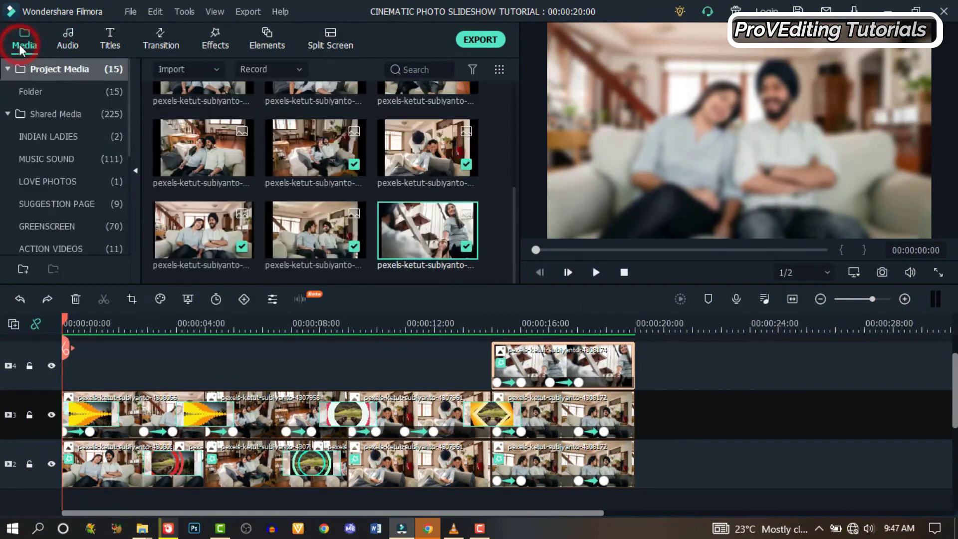
click(51, 158)
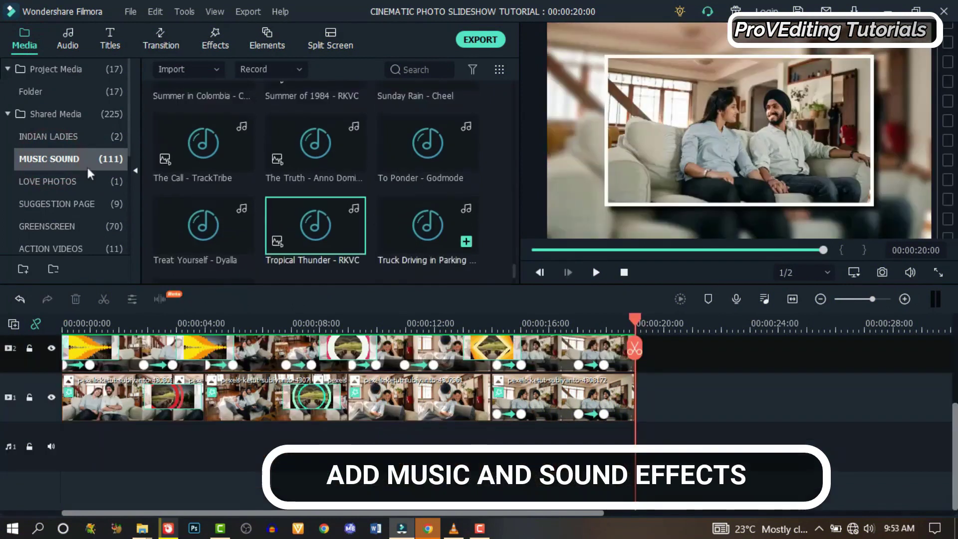
click(314, 226)
drag(315, 238, 44, 448)
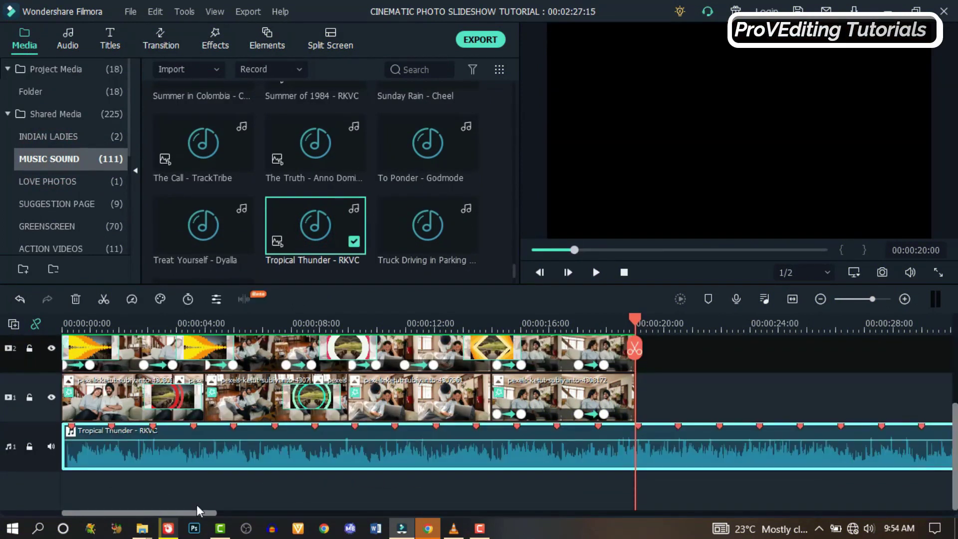
- Split the music at 00:00:20:00, where the last photo ends, and delete the part beyond it
drag(146, 318, 3, 361)
key(space)
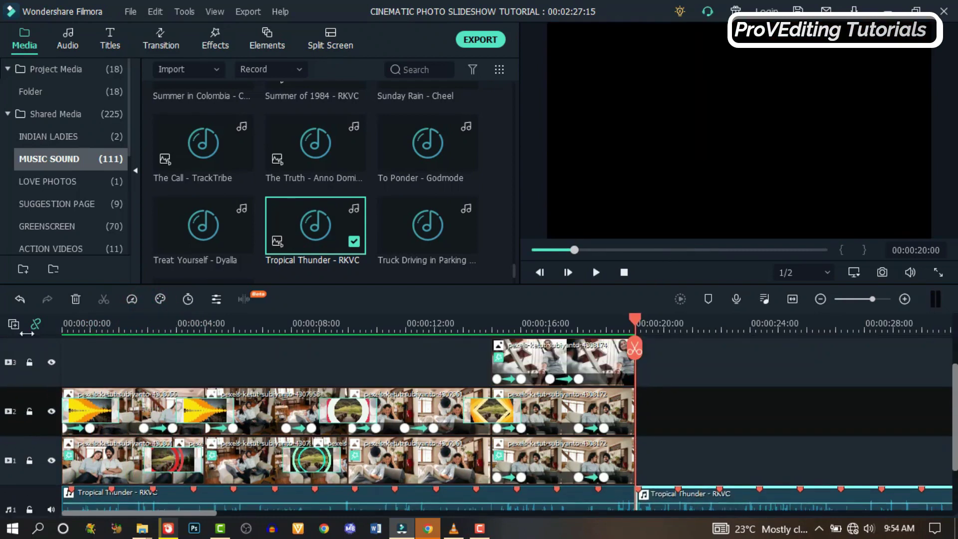
click(75, 299)
- Fade out the end of the music clip and play the slideshow from the beginning
drag(632, 429, 603, 429)
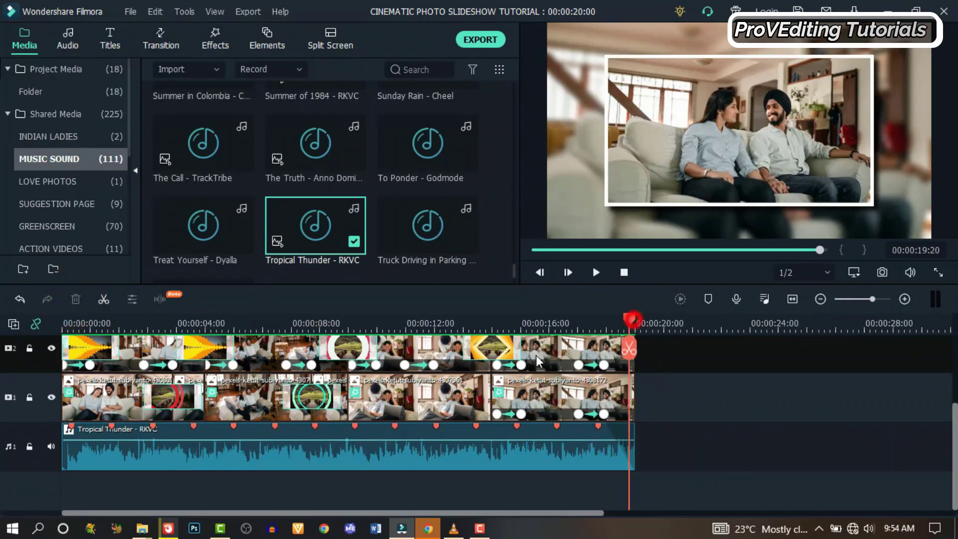
key(Home)
key(space)
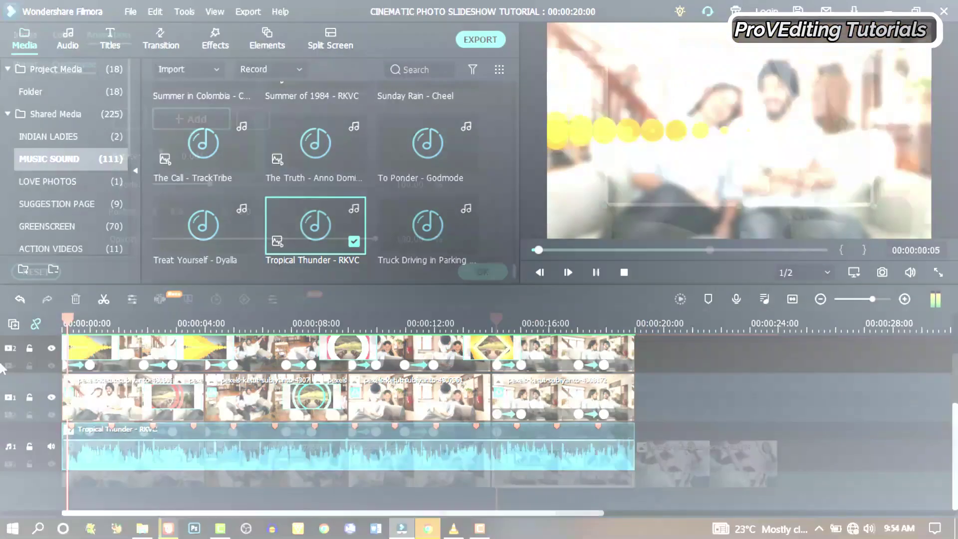
- Add an animation keyframe at 00:00:15:04 to the bordered photo on track 4 and move the playhead to 00:00:16:01
click(188, 119)
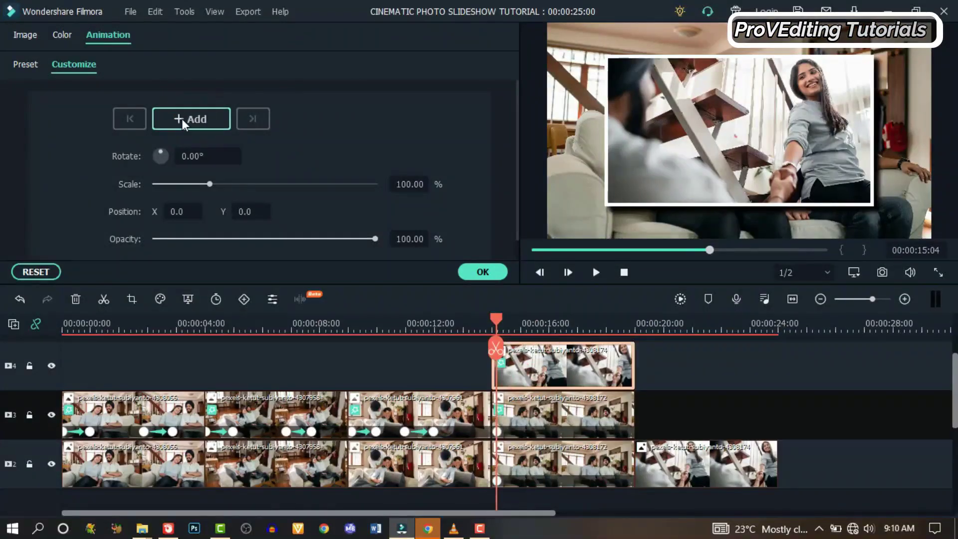
click(182, 119)
drag(496, 320, 523, 325)
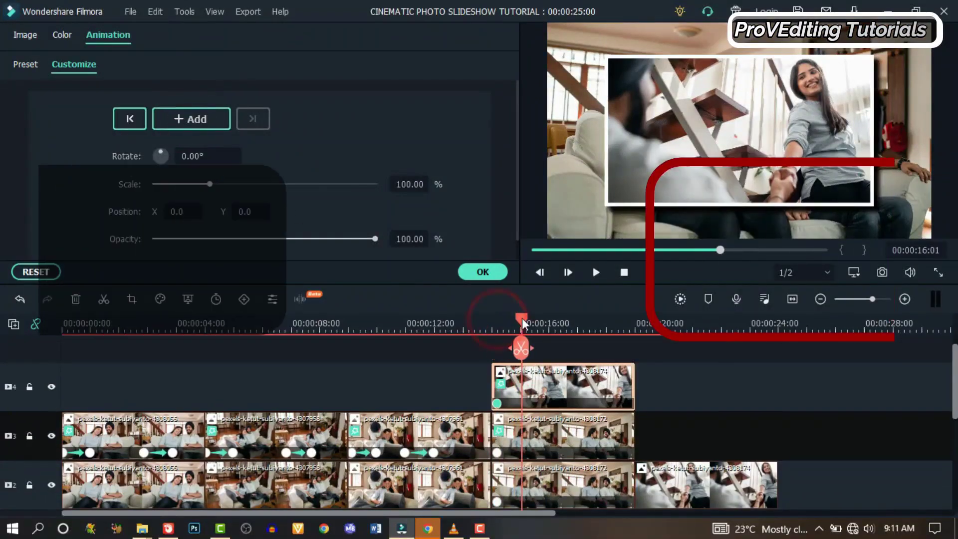